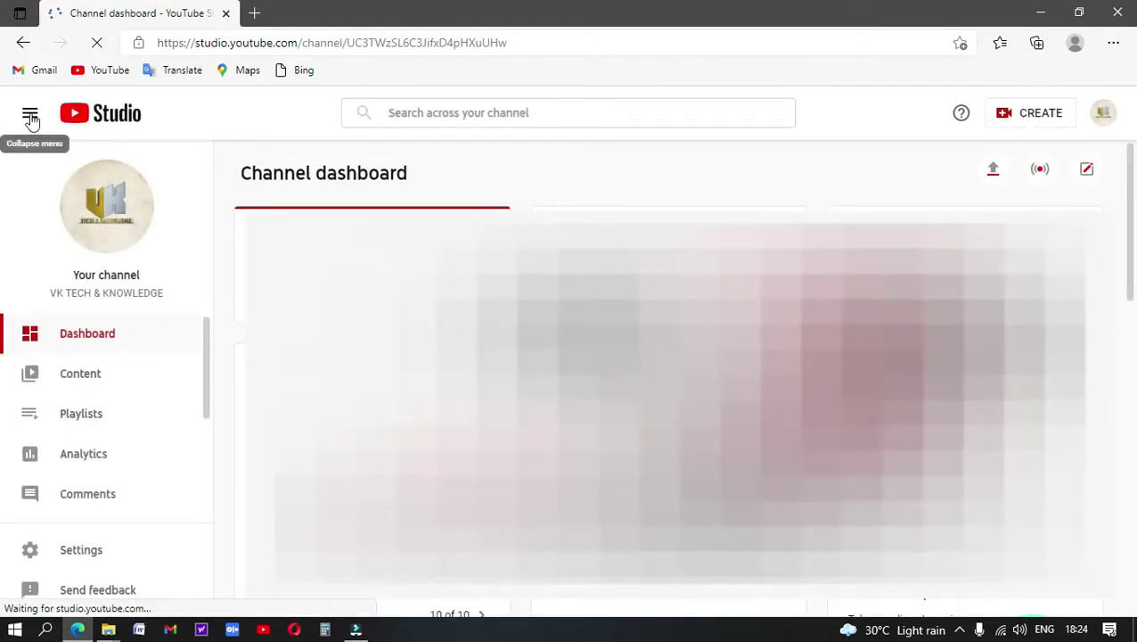
Open the Memberships section of the channel's monetization settings
scroll(82, 464, down, 1)
scroll(89, 481, down, 2)
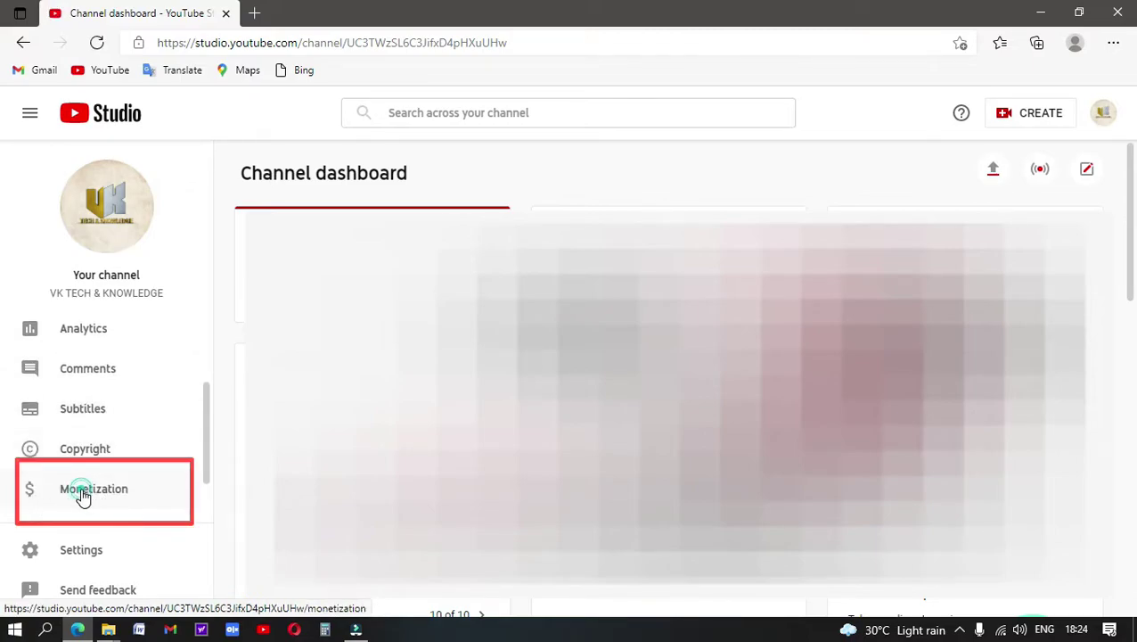
click(82, 492)
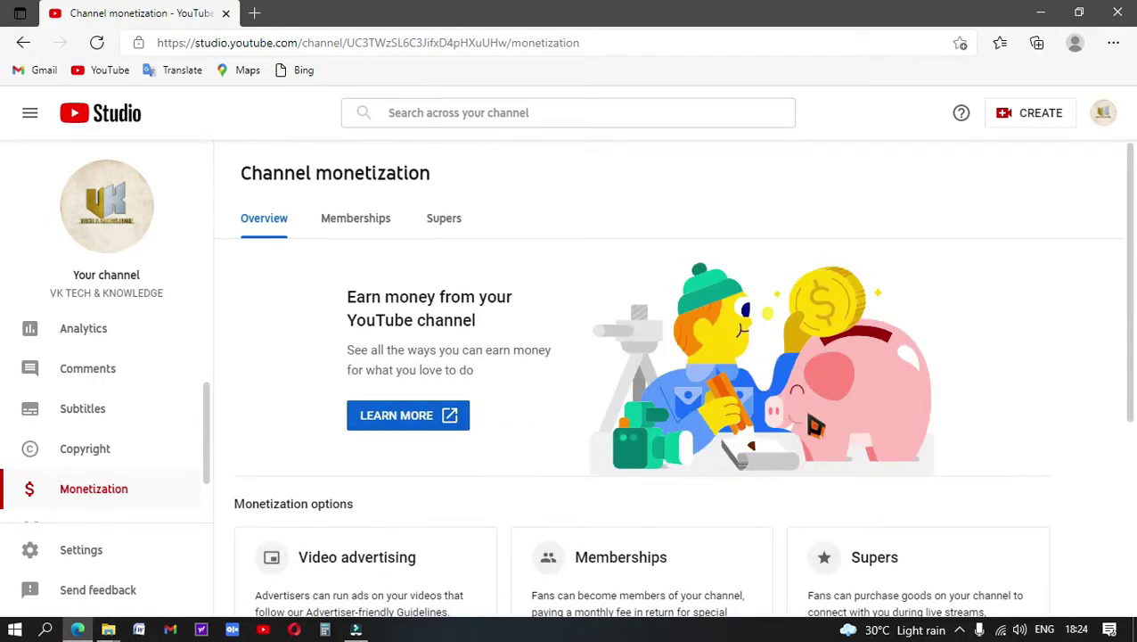
scroll(510, 333, down, 1)
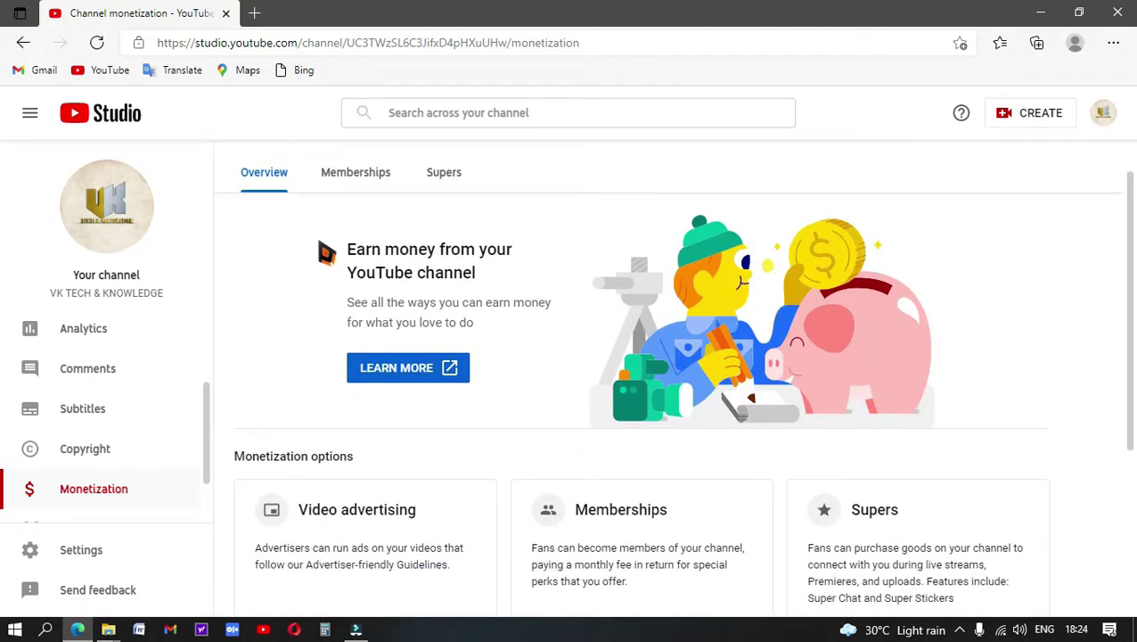
click(354, 175)
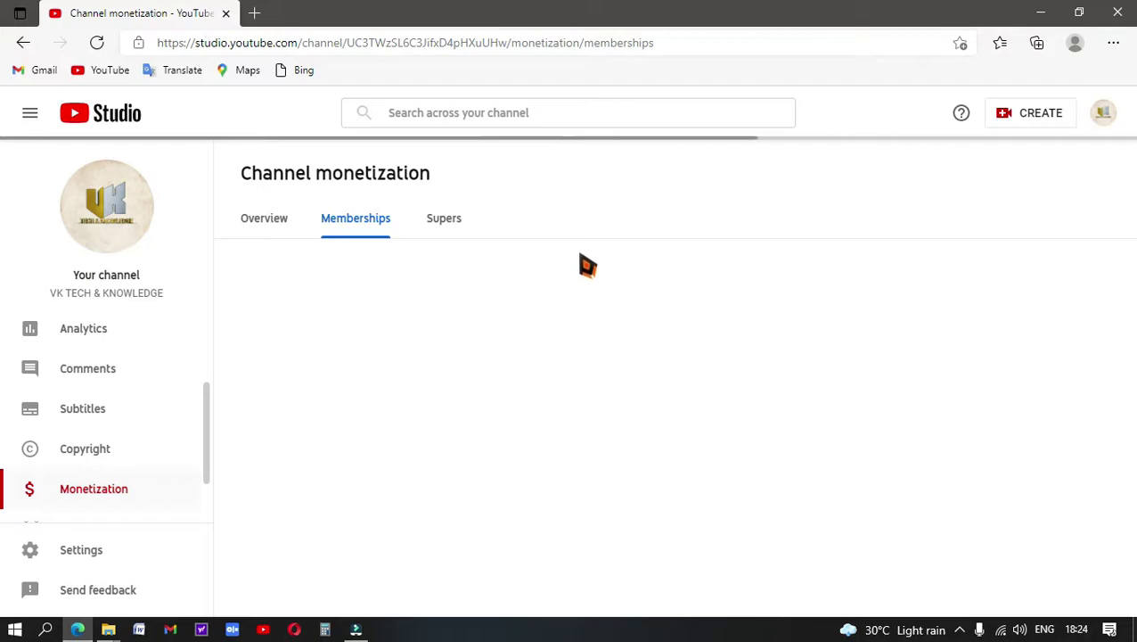
Start setting up the memberships offer with the Three levels template and continue to customizing it
scroll(579, 241, down, 1)
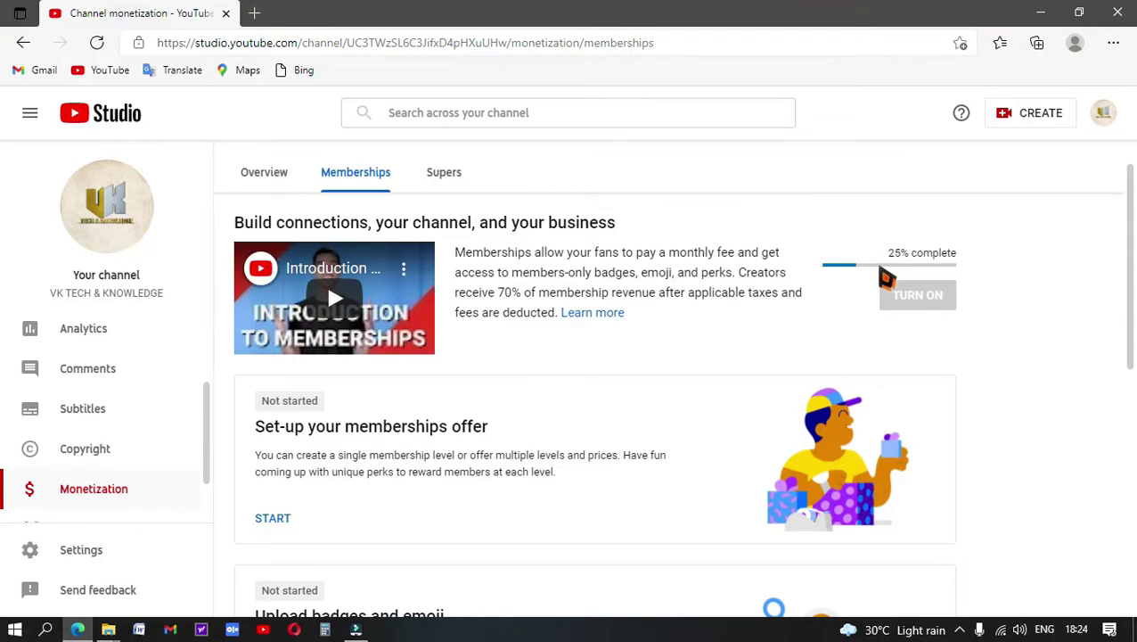
scroll(350, 481, down, 1)
click(278, 472)
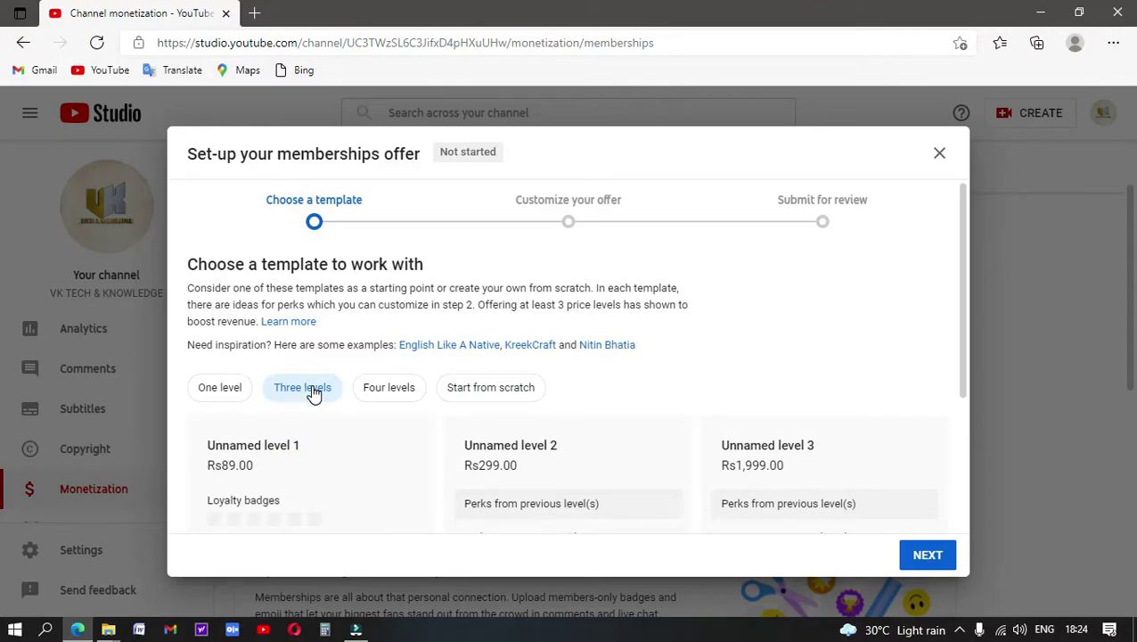
scroll(312, 391, down, 3)
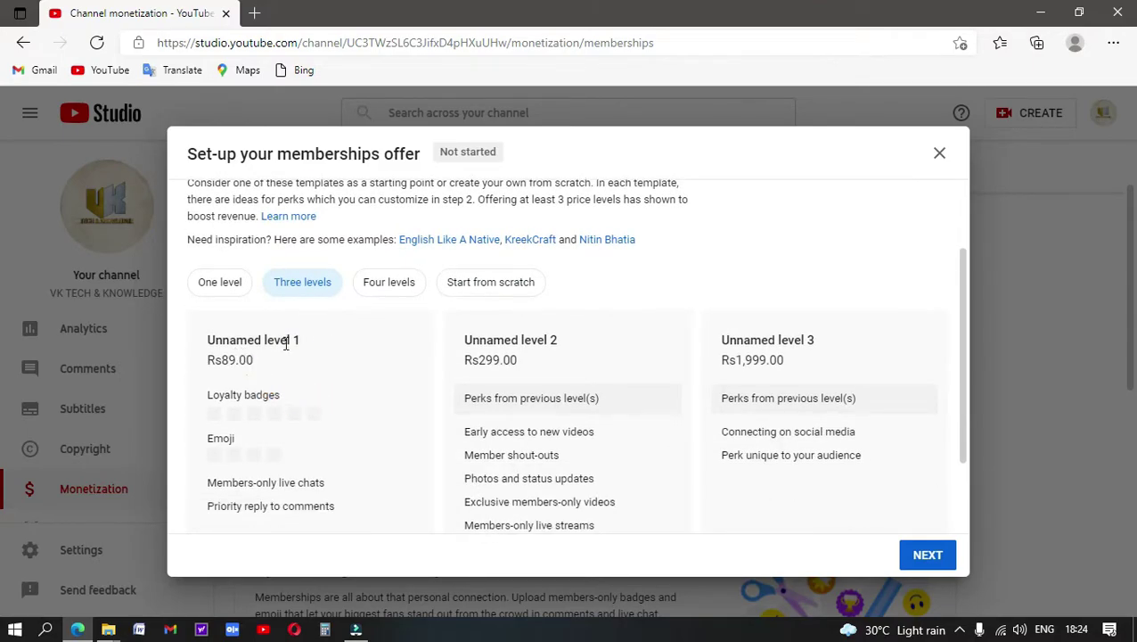
scroll(293, 351, down, 2)
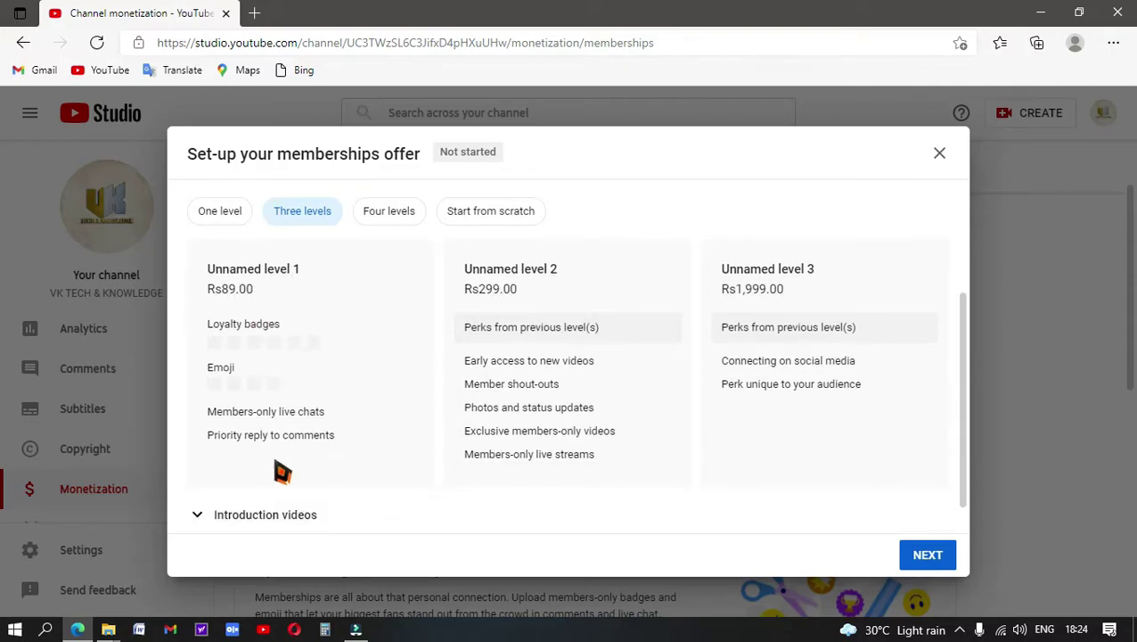
scroll(286, 455, down, 1)
scroll(293, 443, up, 5)
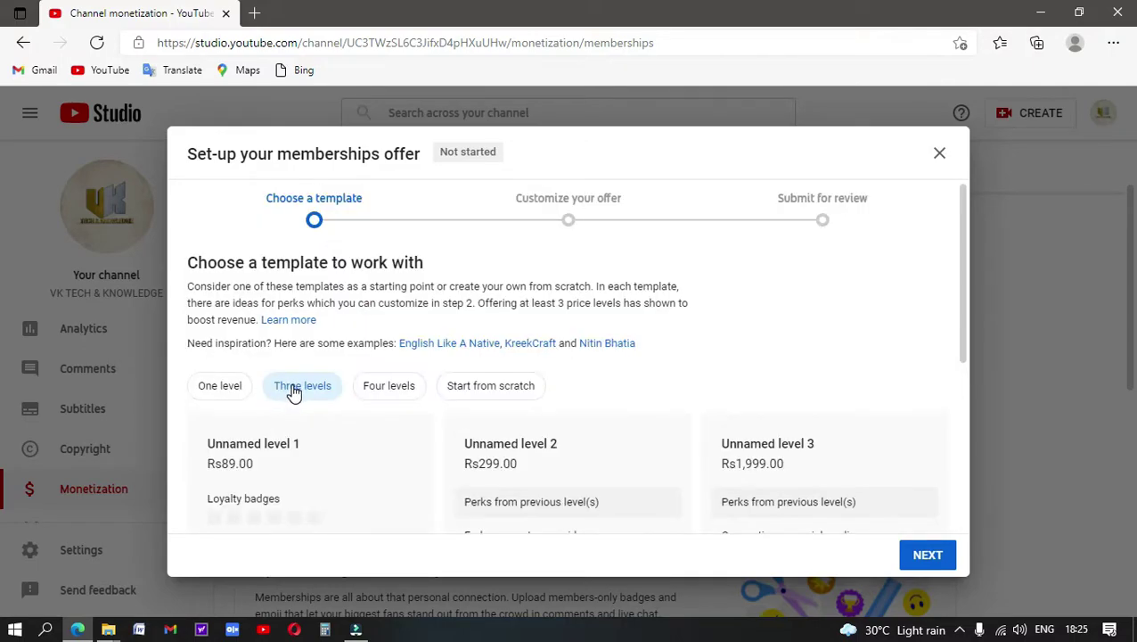
click(928, 554)
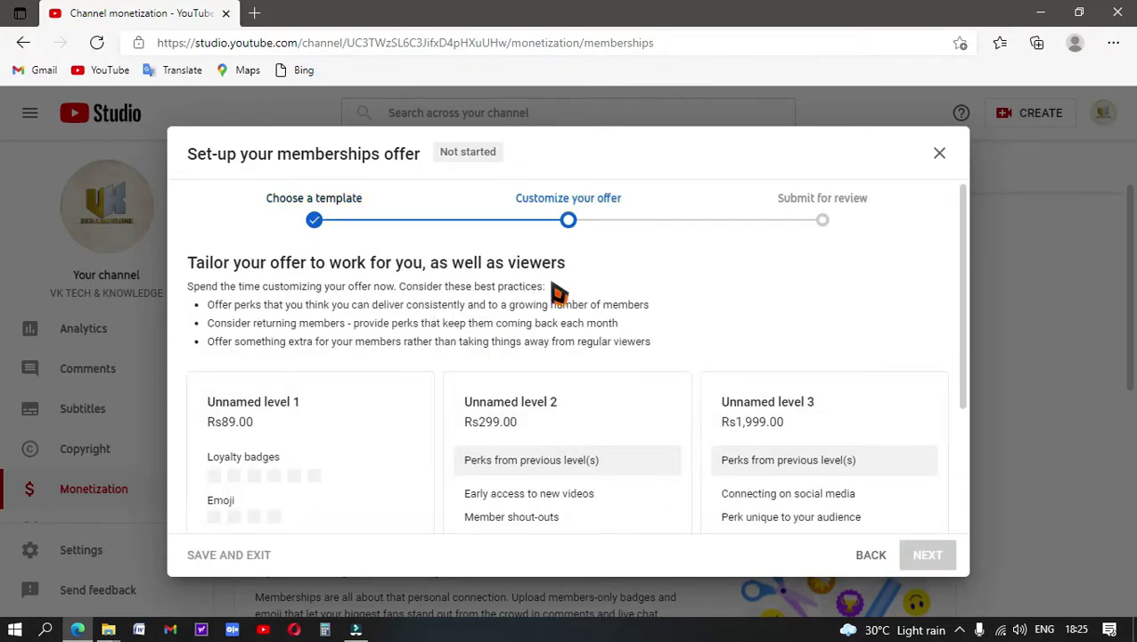
Name the first membership level "Silver Plan" and check its monthly price options
scroll(608, 348, down, 3)
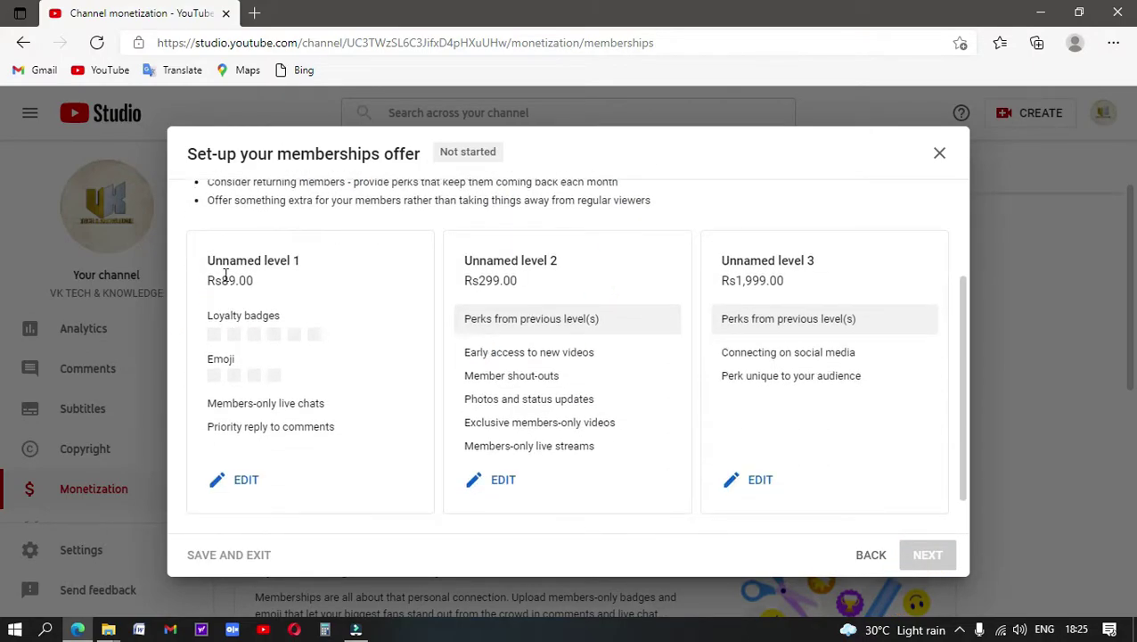
click(236, 486)
click(212, 257)
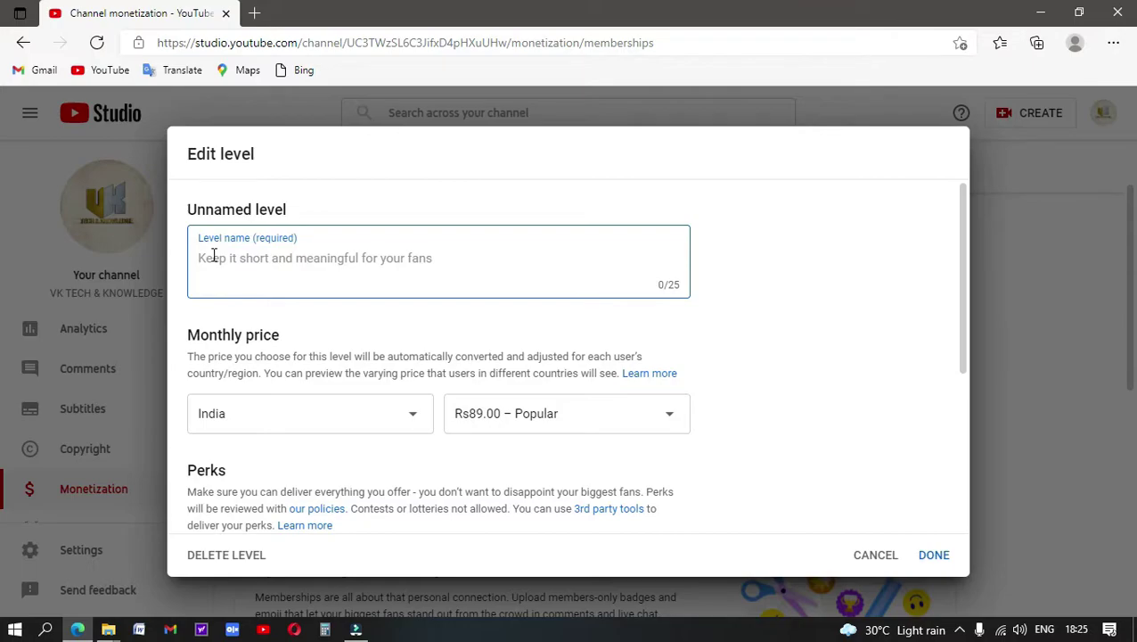
text(Silver)
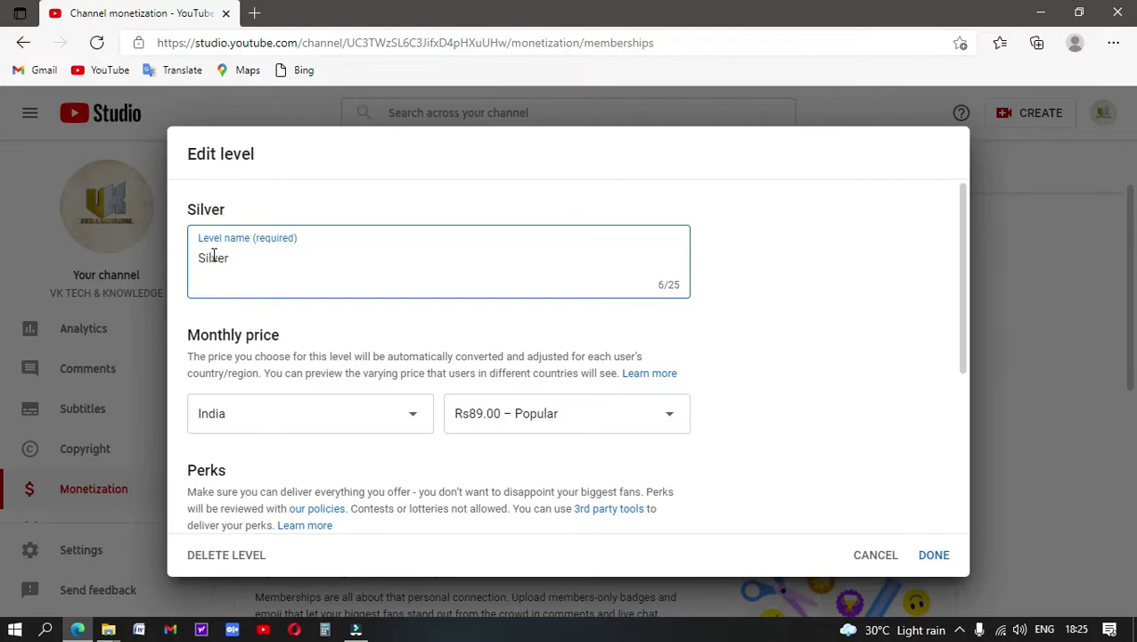
text( Plan)
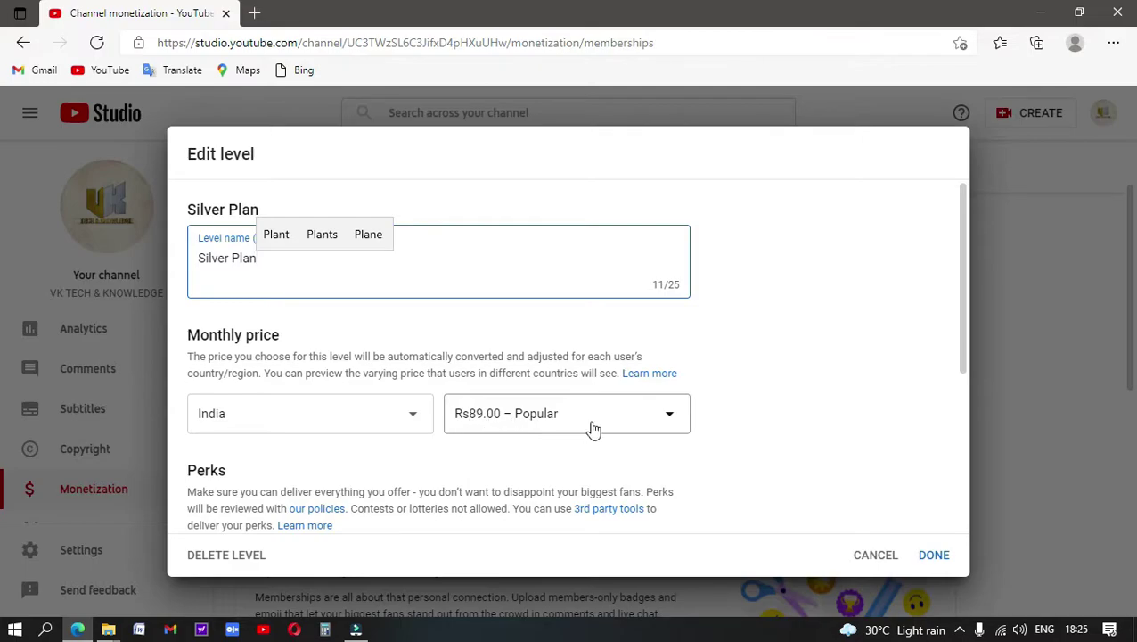
click(669, 416)
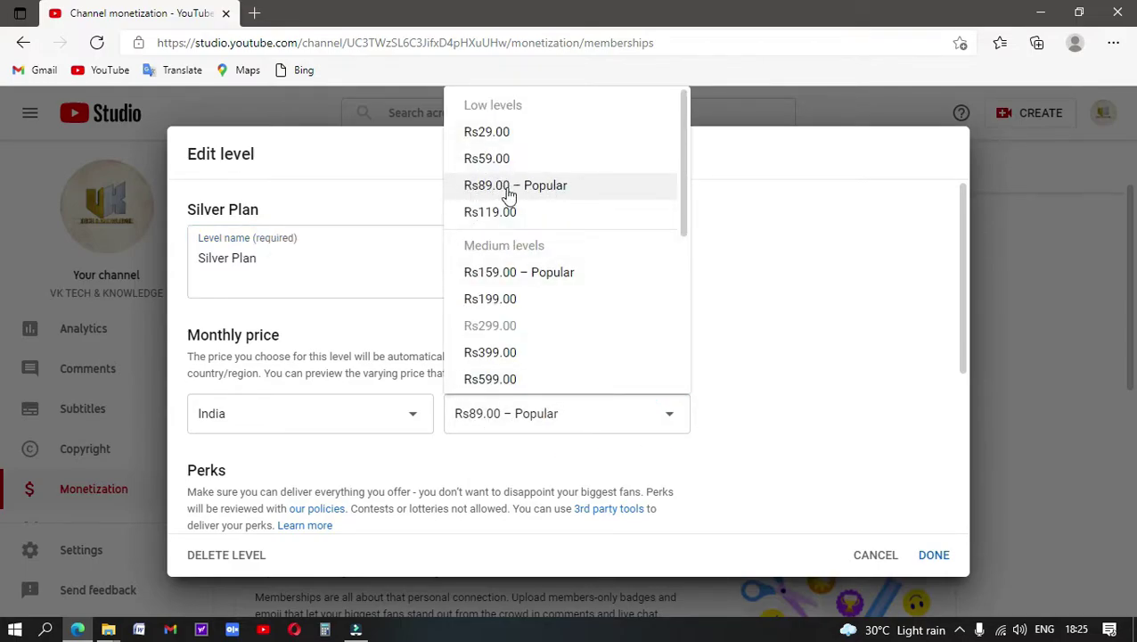
click(771, 407)
Review the Silver Plan's perks, open a blank perk entry, and save the level
scroll(535, 419, down, 2)
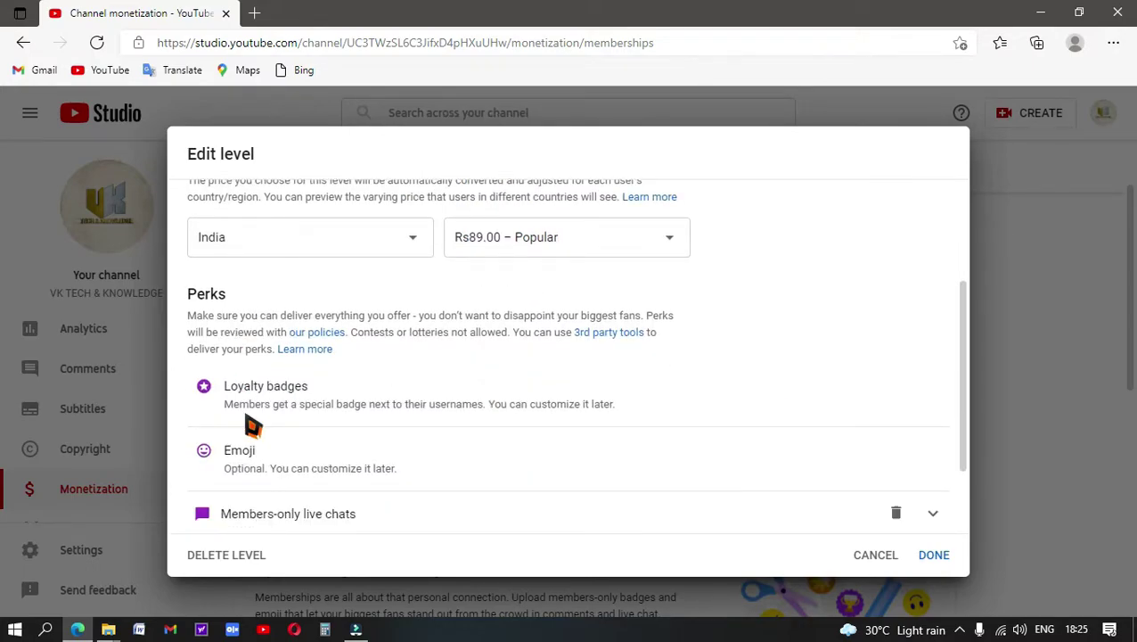
scroll(361, 431, down, 2)
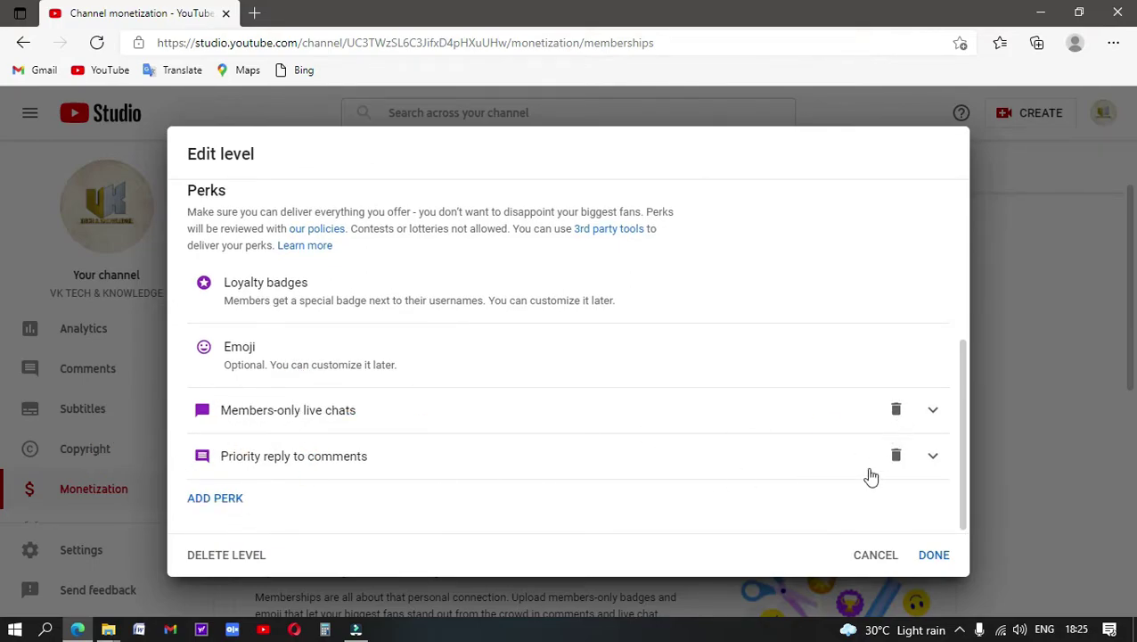
click(214, 499)
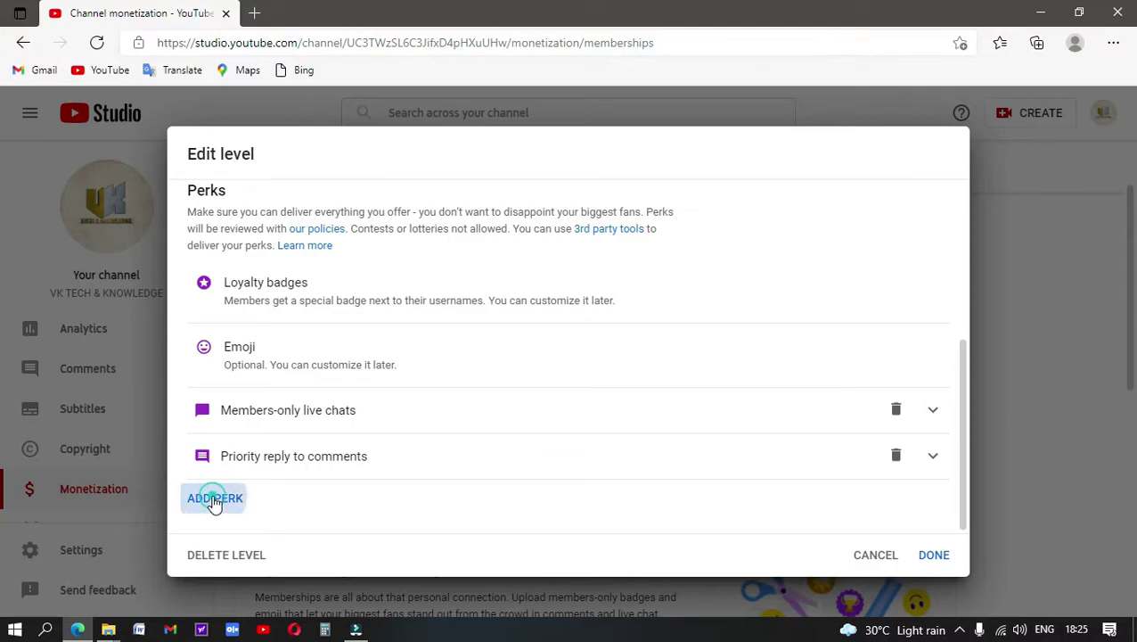
scroll(343, 465, down, 3)
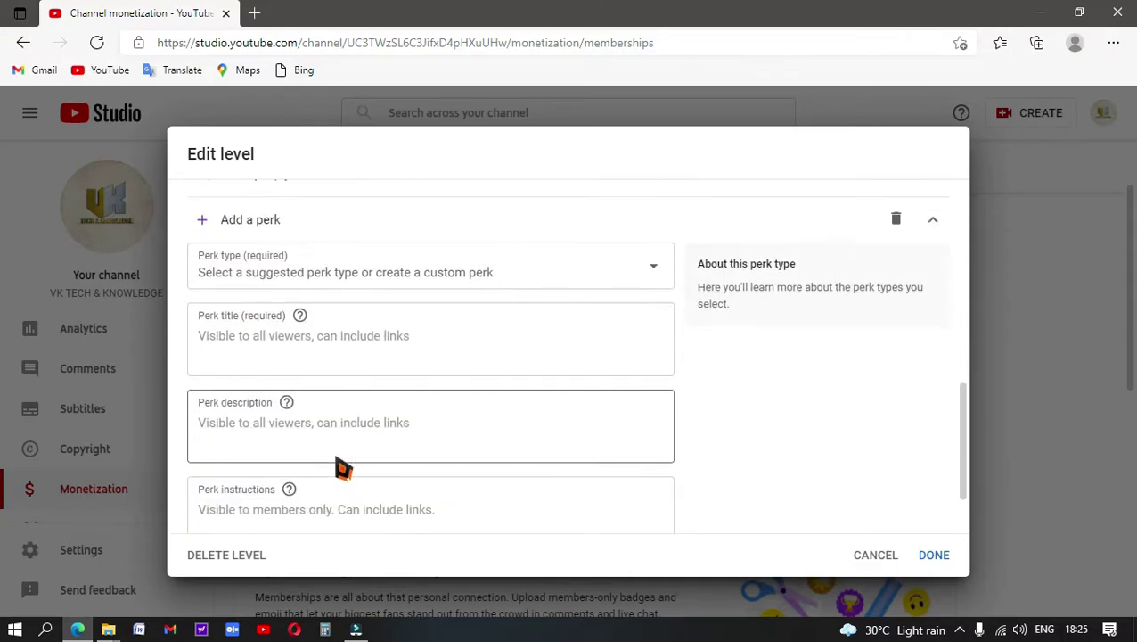
scroll(271, 331, up, 4)
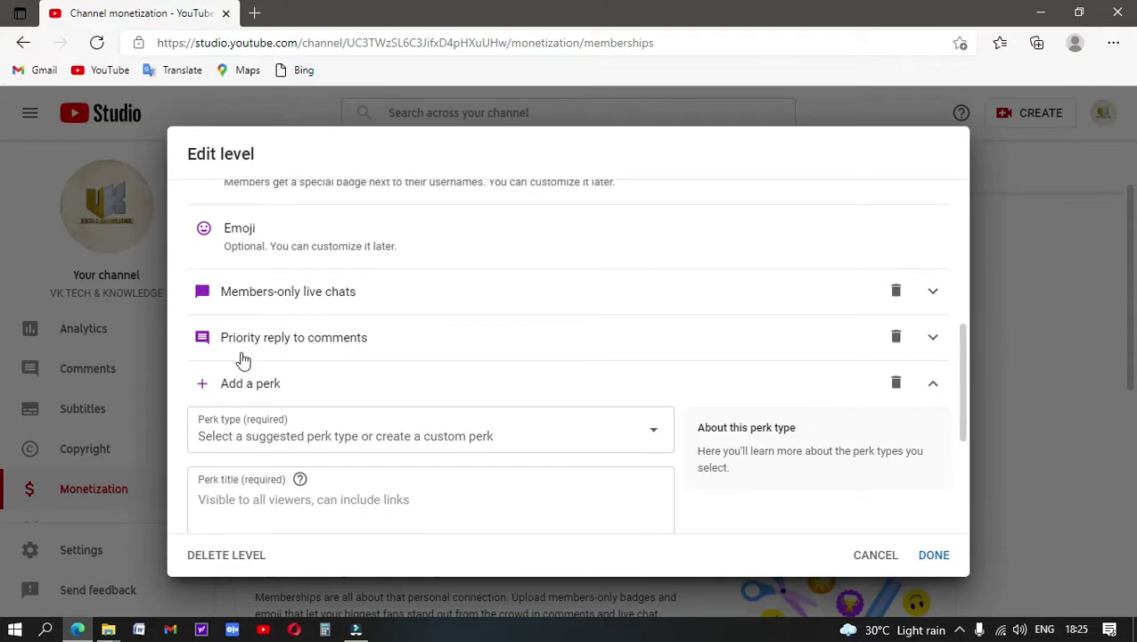
scroll(268, 352, up, 1)
click(932, 555)
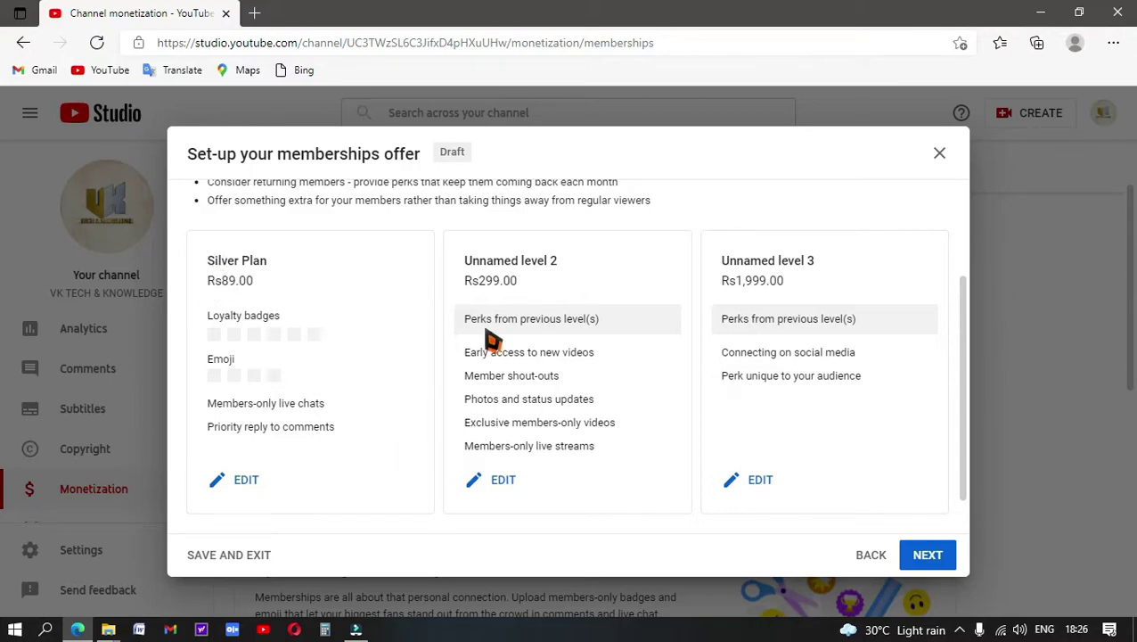
Name the second membership level "Golden Plan" and set its monthly price to Rs159.00 – Popular
click(502, 482)
click(228, 259)
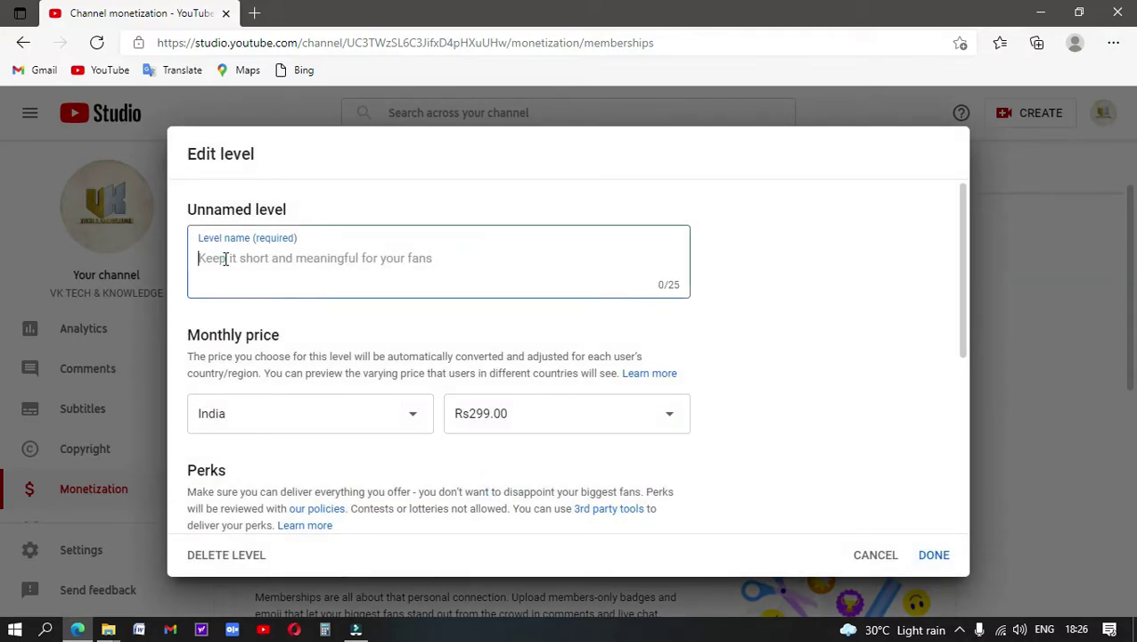
text(G)
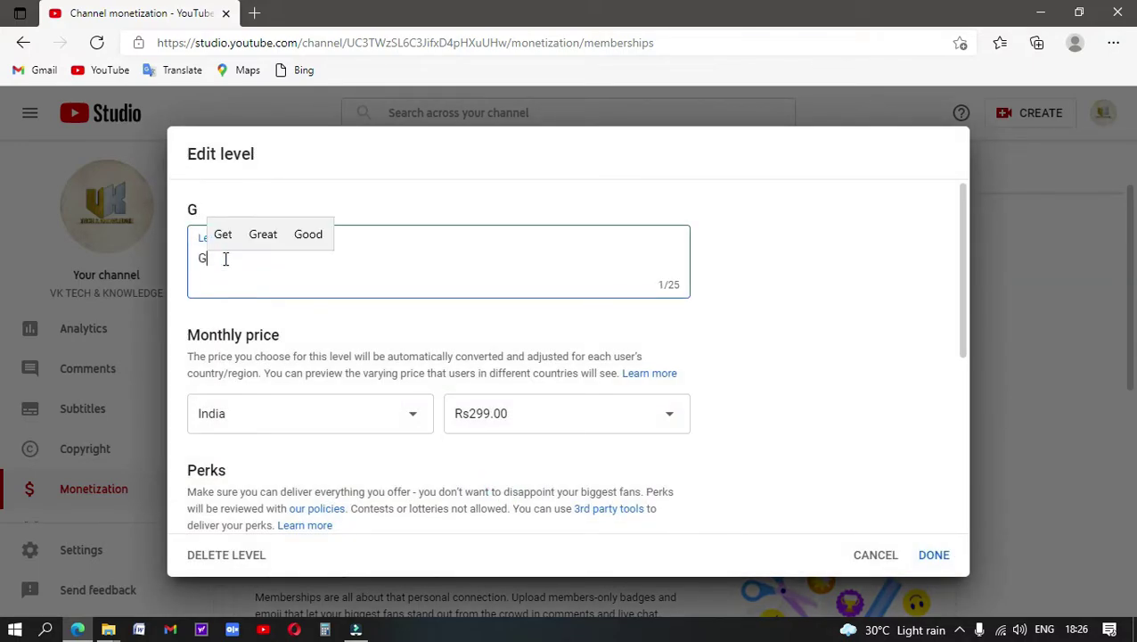
text(olden Plan)
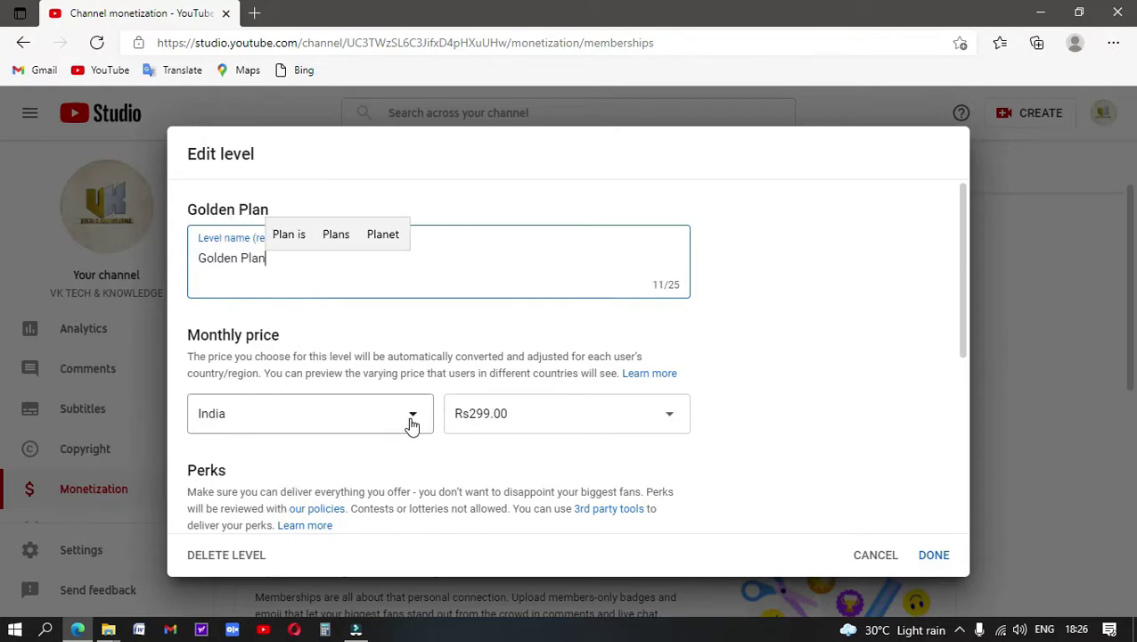
click(671, 417)
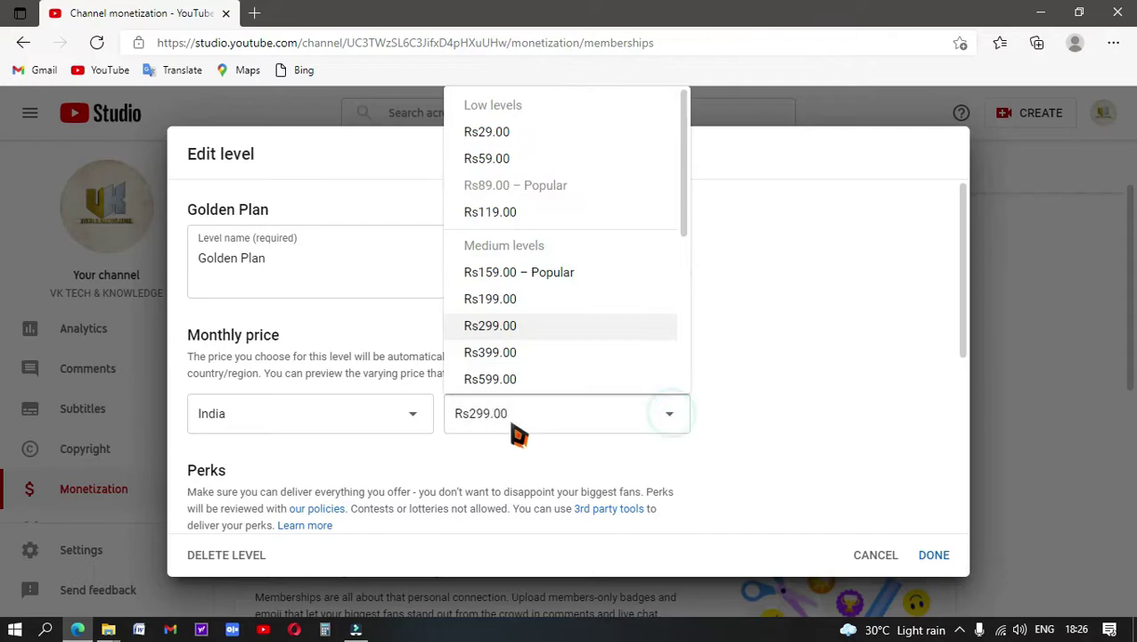
click(495, 276)
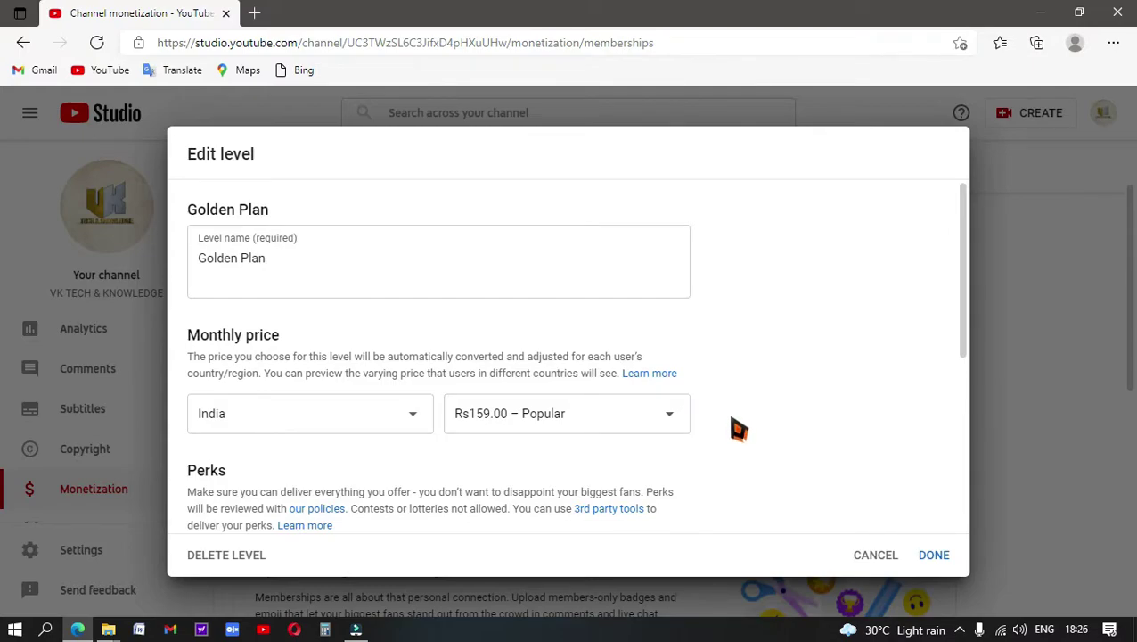
Remove the "Early access to new videos" and "Exclusive members-only videos" perks from the Golden Plan
scroll(739, 429, down, 2)
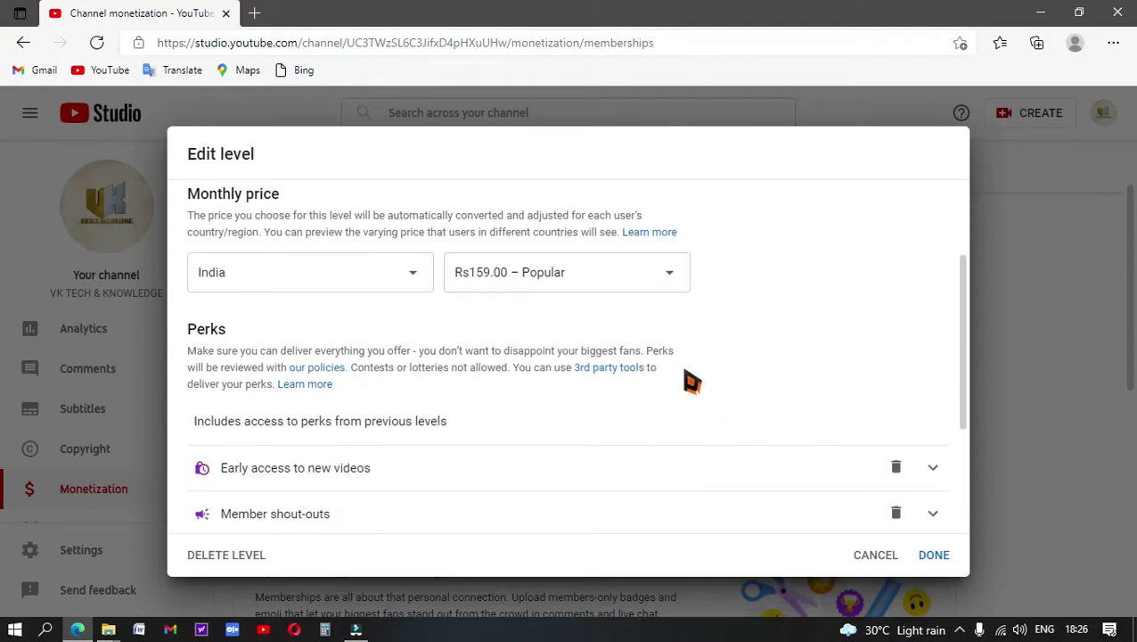
scroll(502, 439, down, 2)
scroll(503, 424, up, 1)
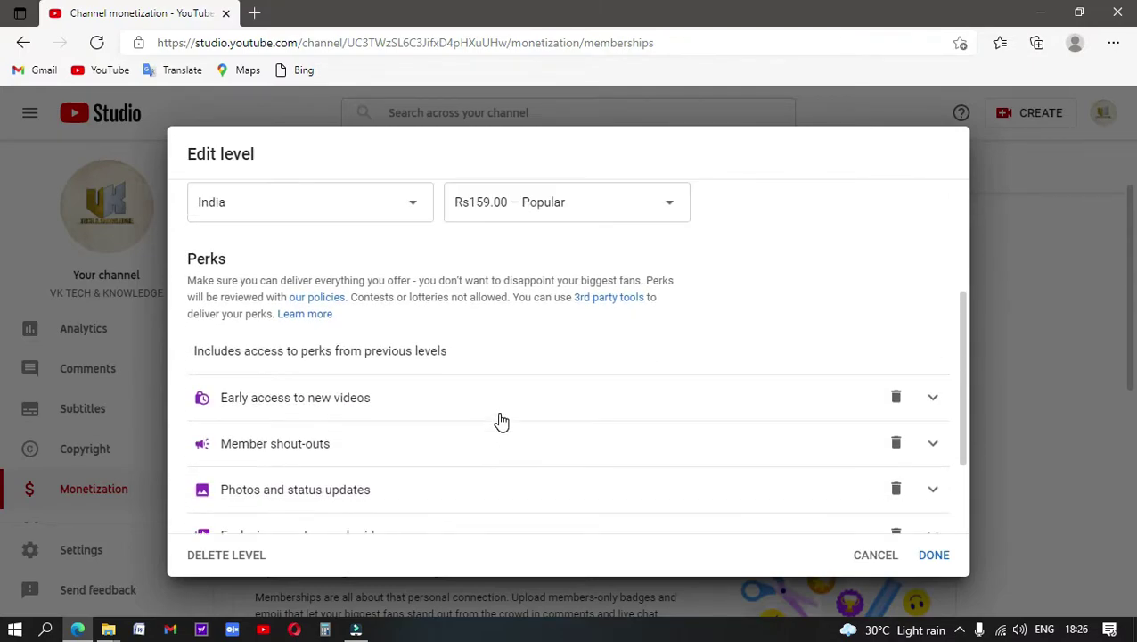
scroll(502, 422, down, 2)
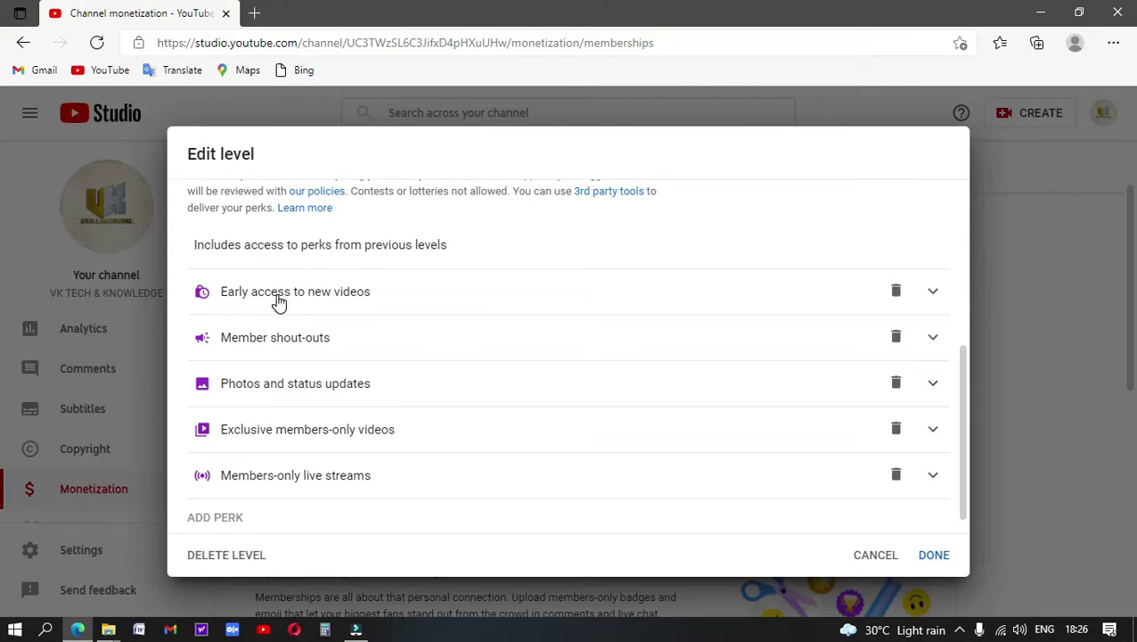
click(896, 291)
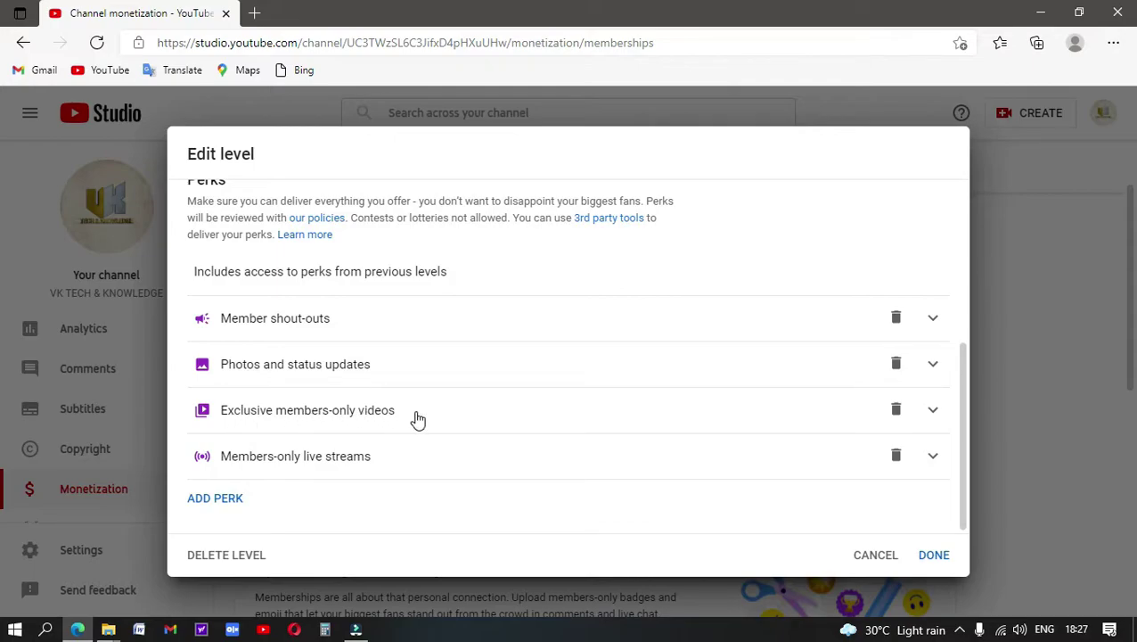
click(896, 412)
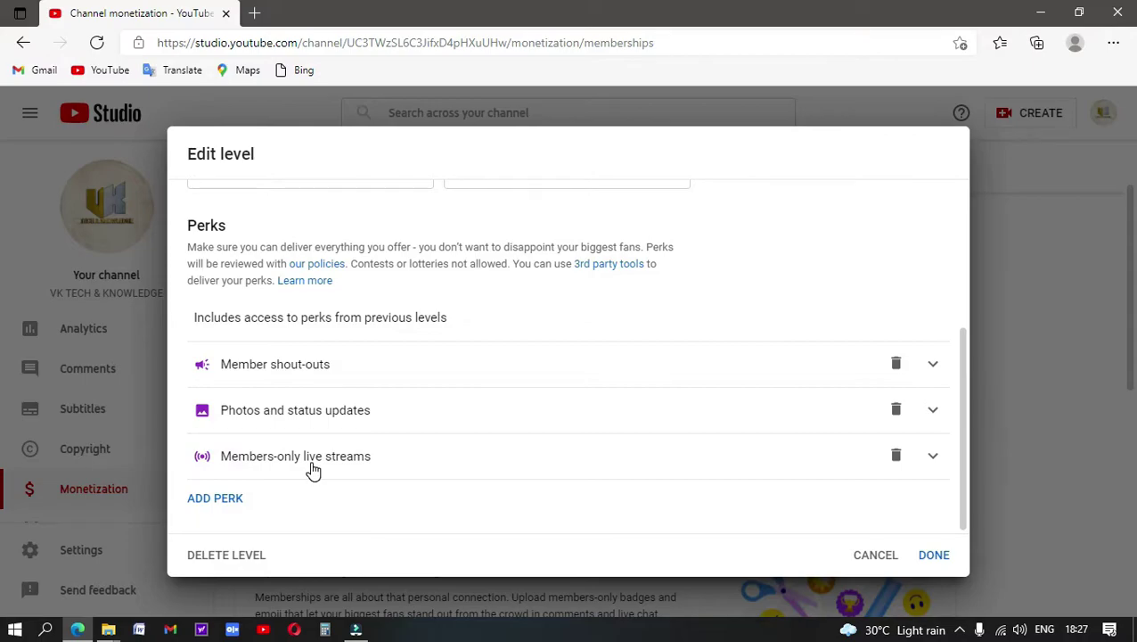
Add a perk of the type "Members-only live chats" to the Golden Plan
click(216, 498)
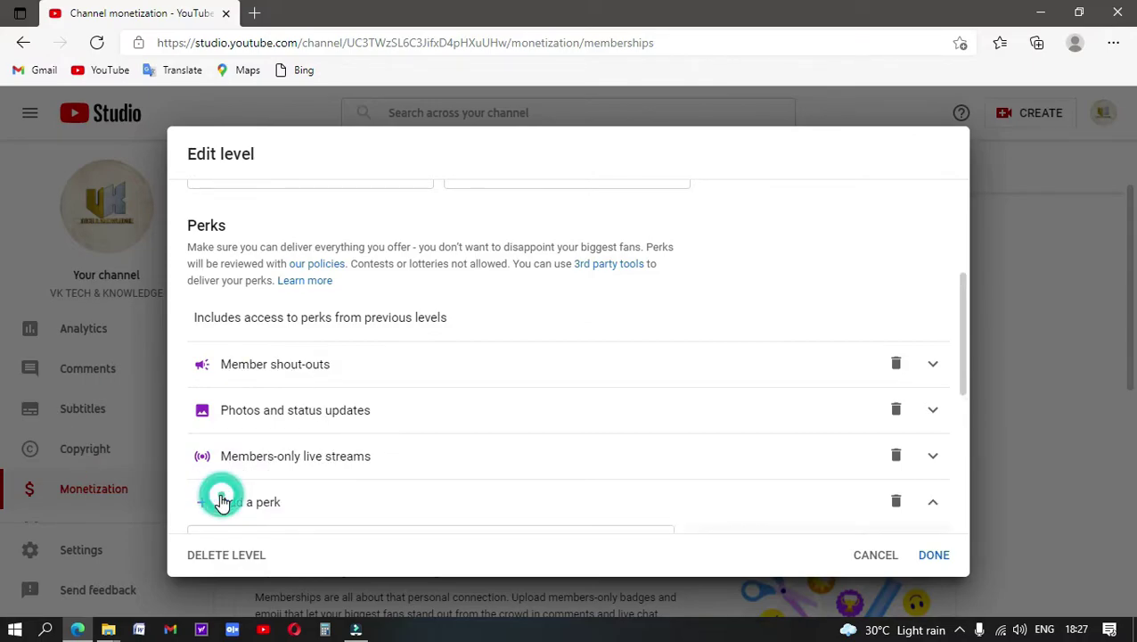
click(356, 190)
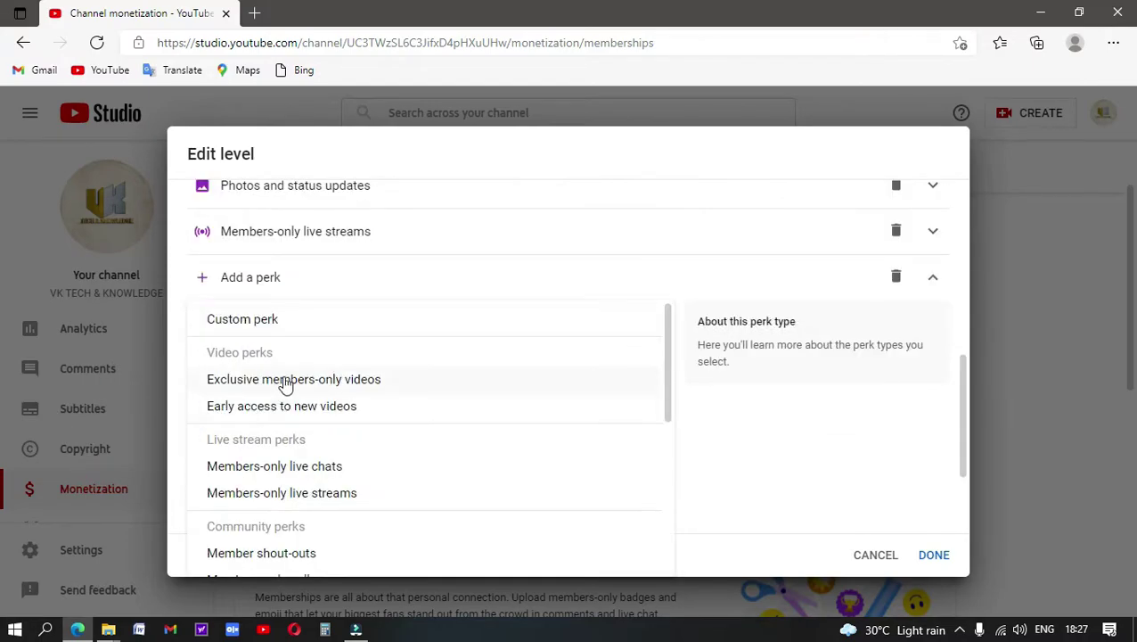
scroll(312, 459, down, 1)
click(304, 439)
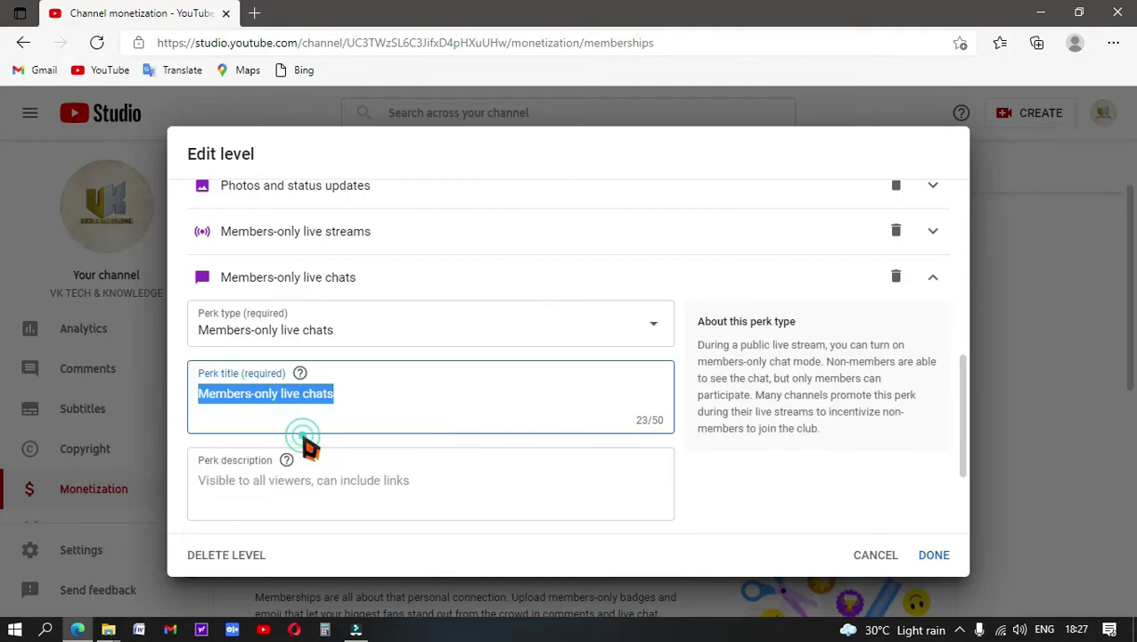
scroll(447, 406, up, 1)
scroll(827, 437, down, 3)
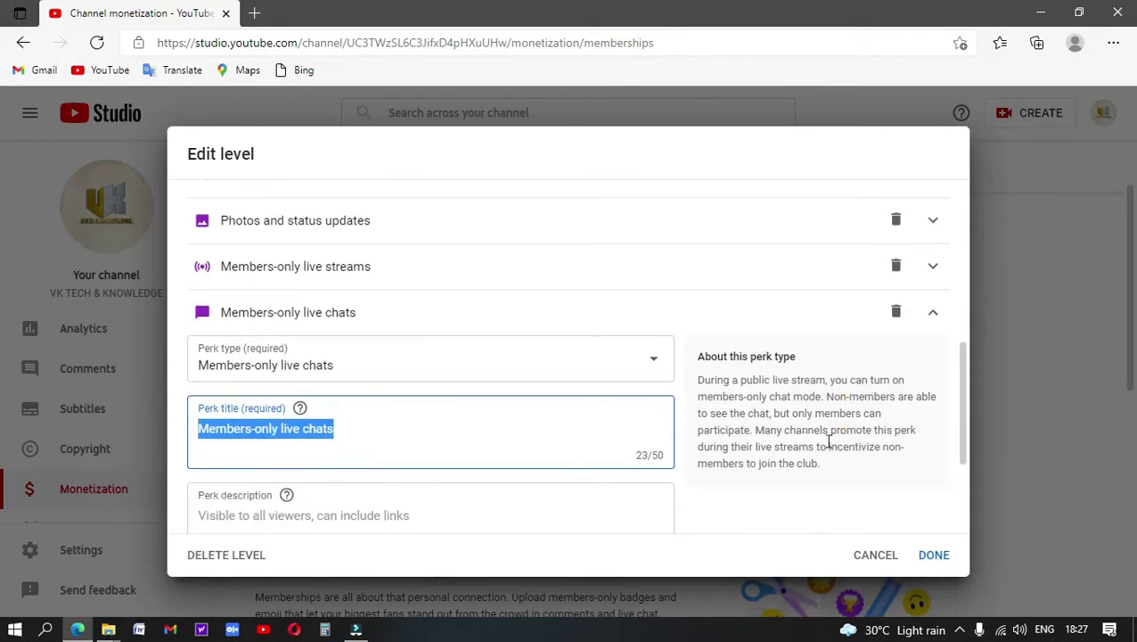
Review the title, description and instructions fields of the Golden Plan's "Members-only live chats" perk and save the level
scroll(748, 505, up, 1)
scroll(528, 451, down, 1)
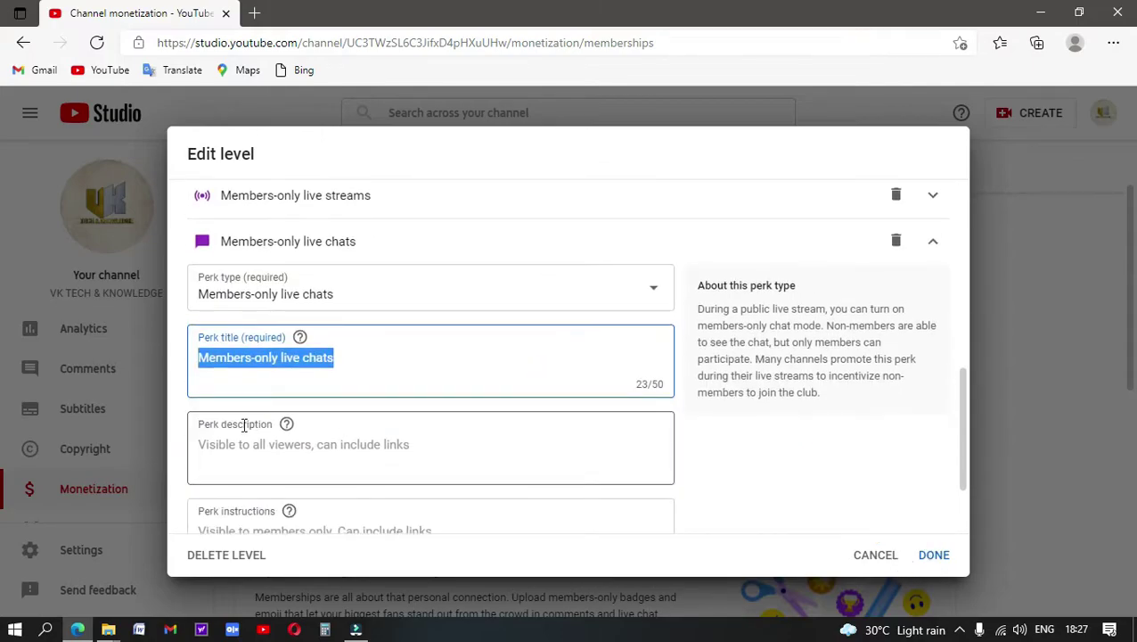
click(206, 447)
scroll(325, 390, up, 2)
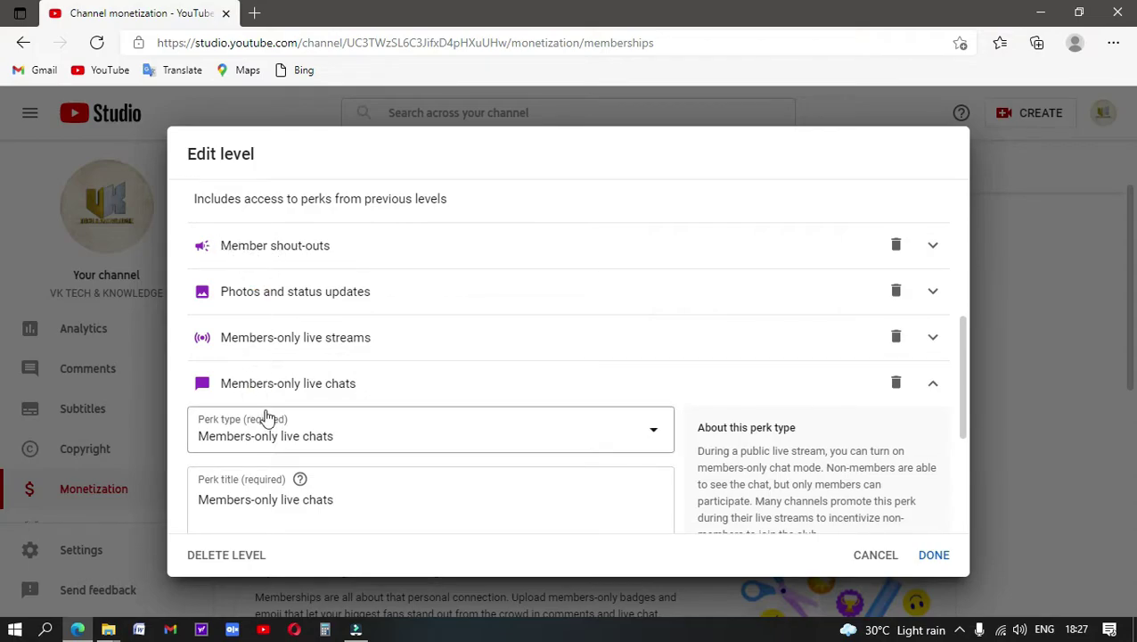
scroll(274, 386, down, 1)
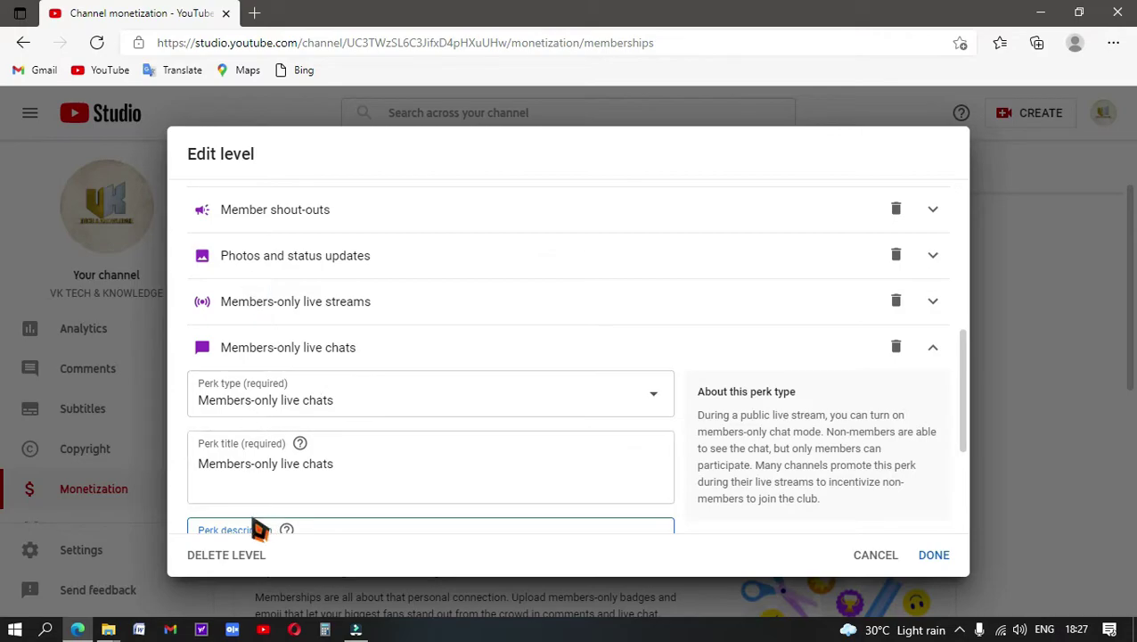
scroll(258, 526, down, 2)
scroll(303, 481, down, 2)
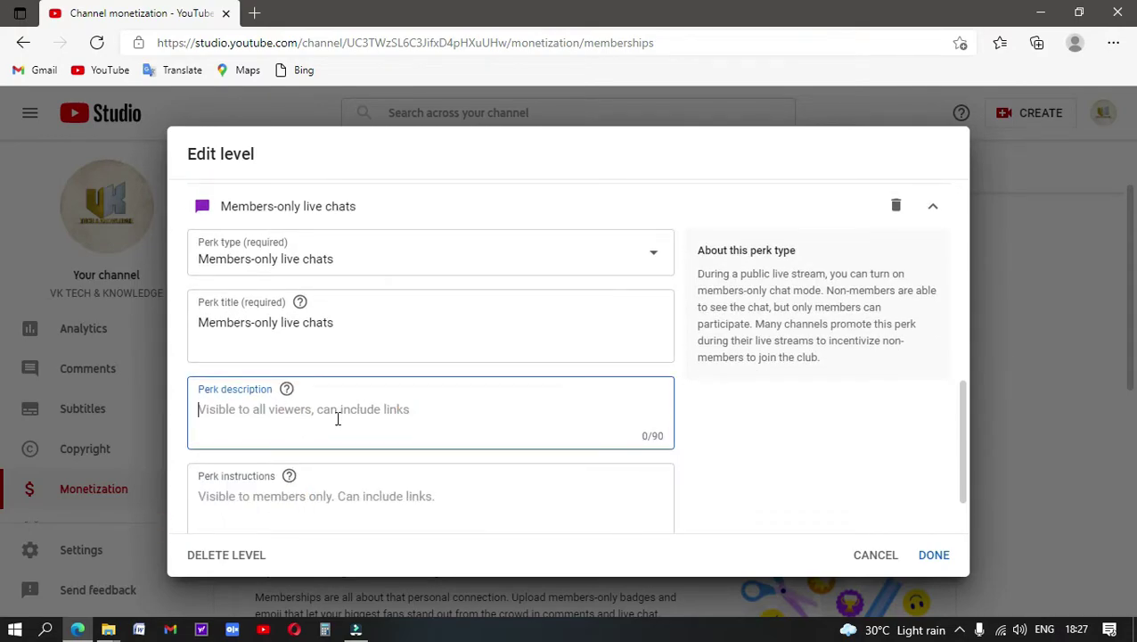
scroll(258, 412, down, 1)
scroll(285, 414, down, 1)
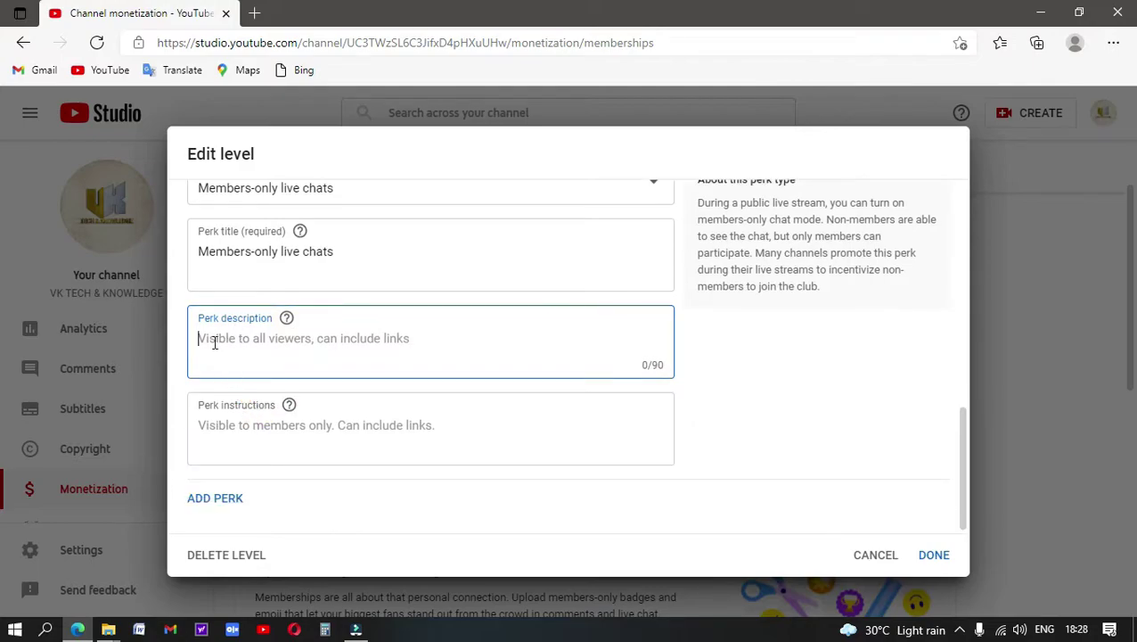
scroll(216, 344, up, 3)
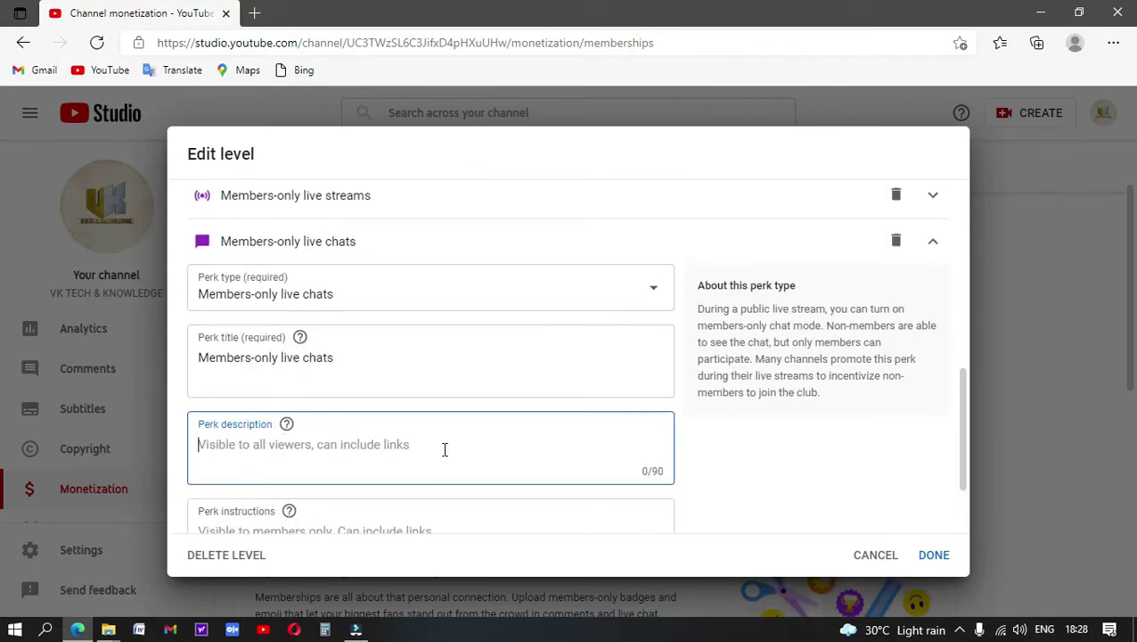
scroll(556, 446, down, 1)
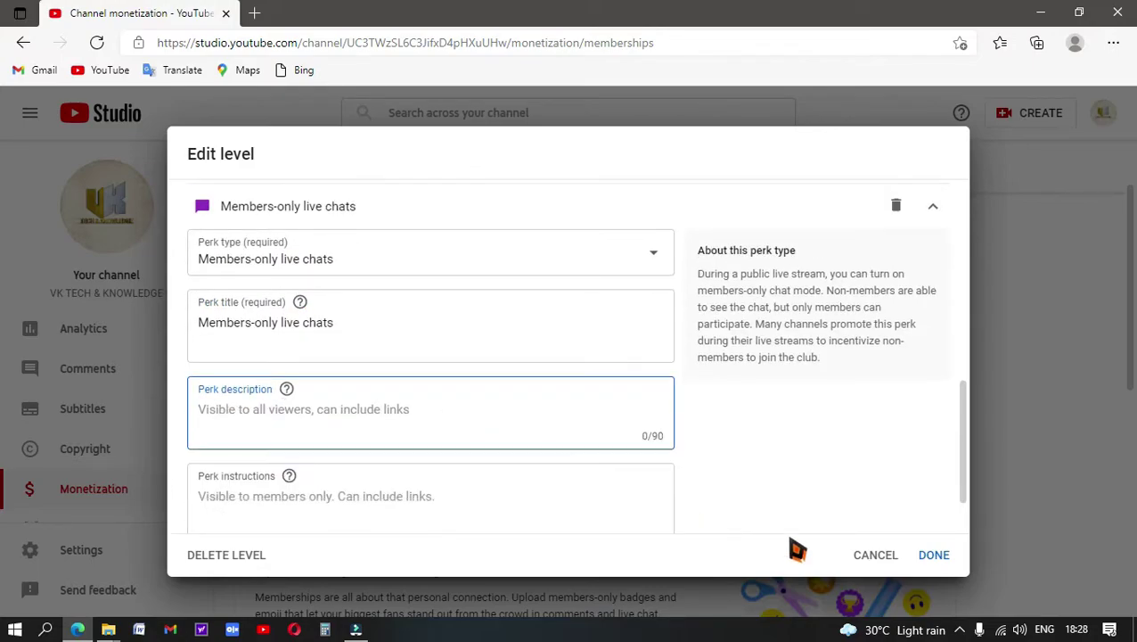
click(934, 556)
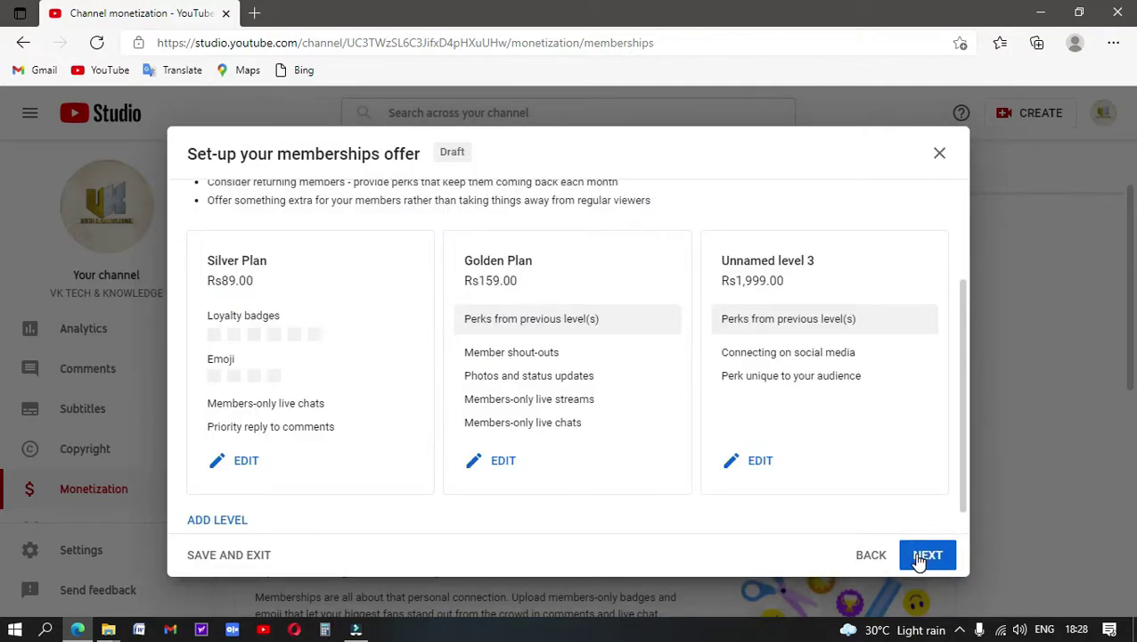
Name the third membership level "Diamond Plan" and set its monthly price to Rs299.00
click(753, 468)
click(259, 256)
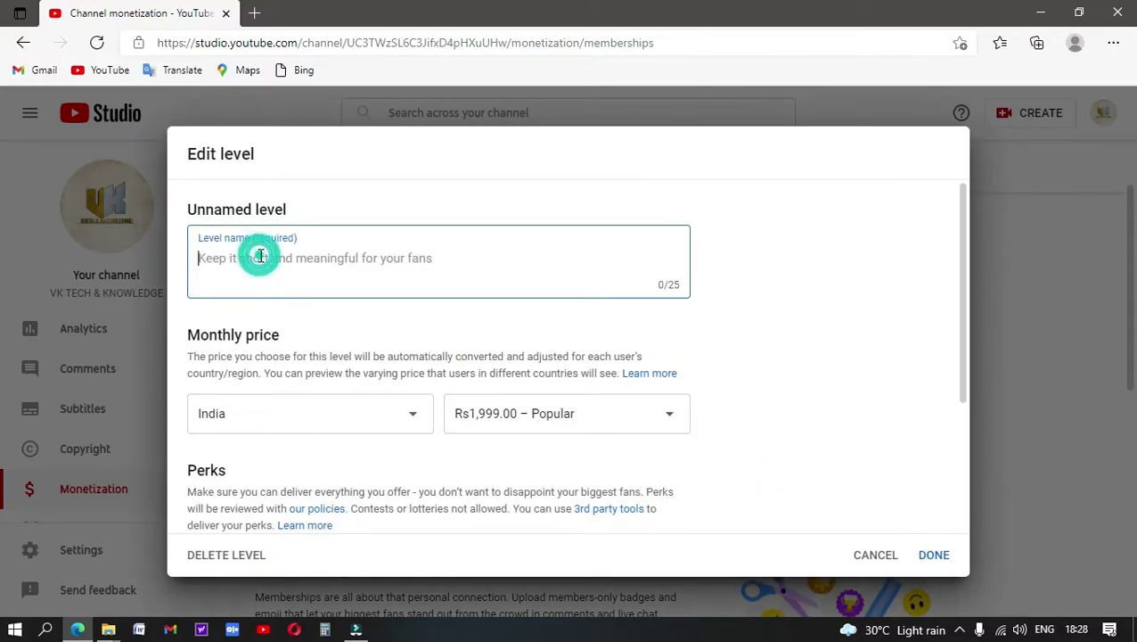
text(Diamond Plan)
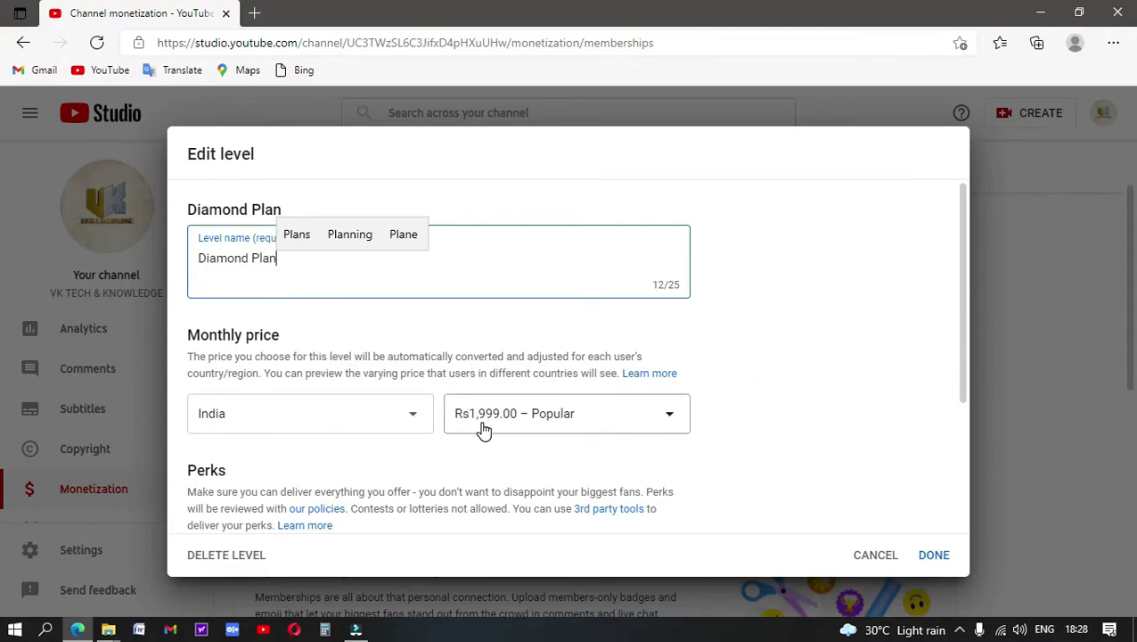
click(673, 423)
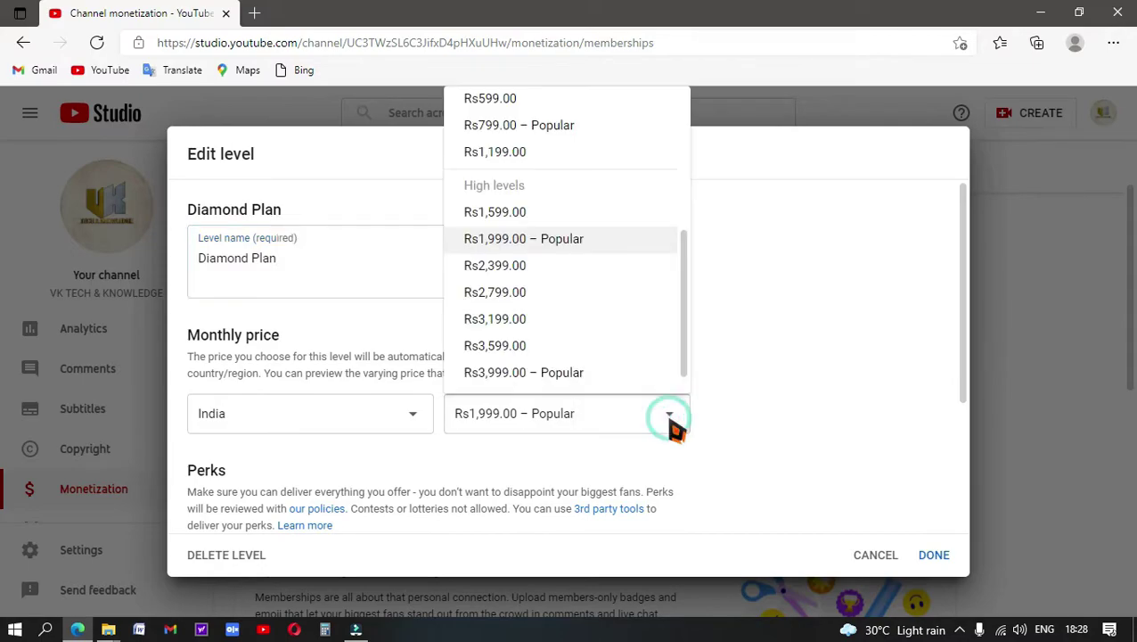
scroll(522, 149, up, 2)
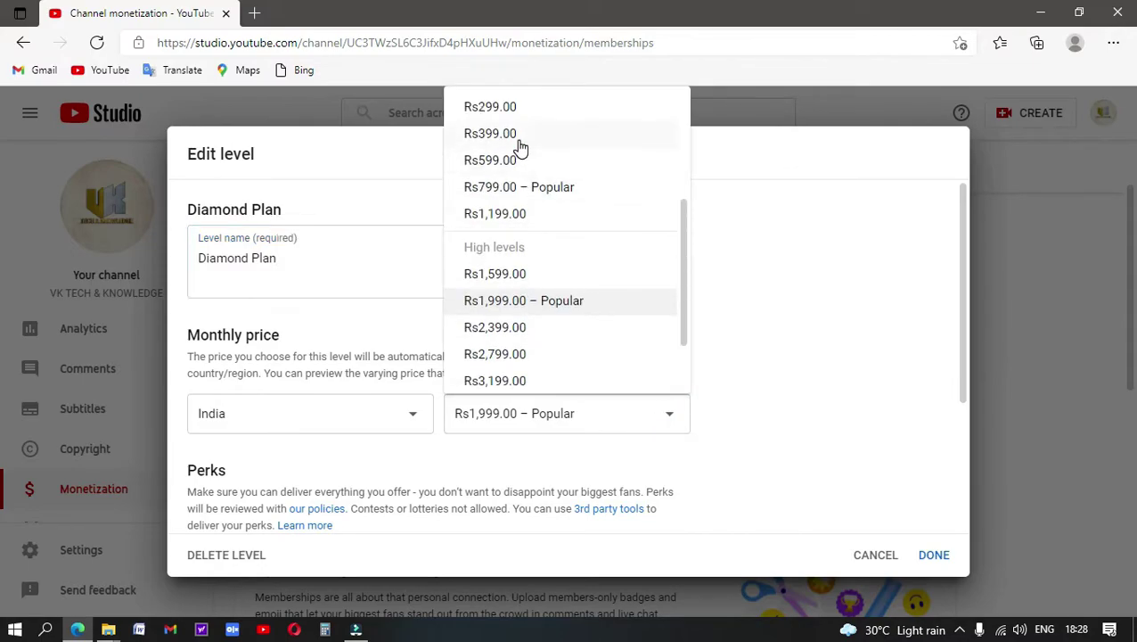
click(490, 107)
Change the Diamond Plan's custom perk to the type "Members-only live chats" and add a "Member shout-outs" perk
scroll(410, 454, down, 2)
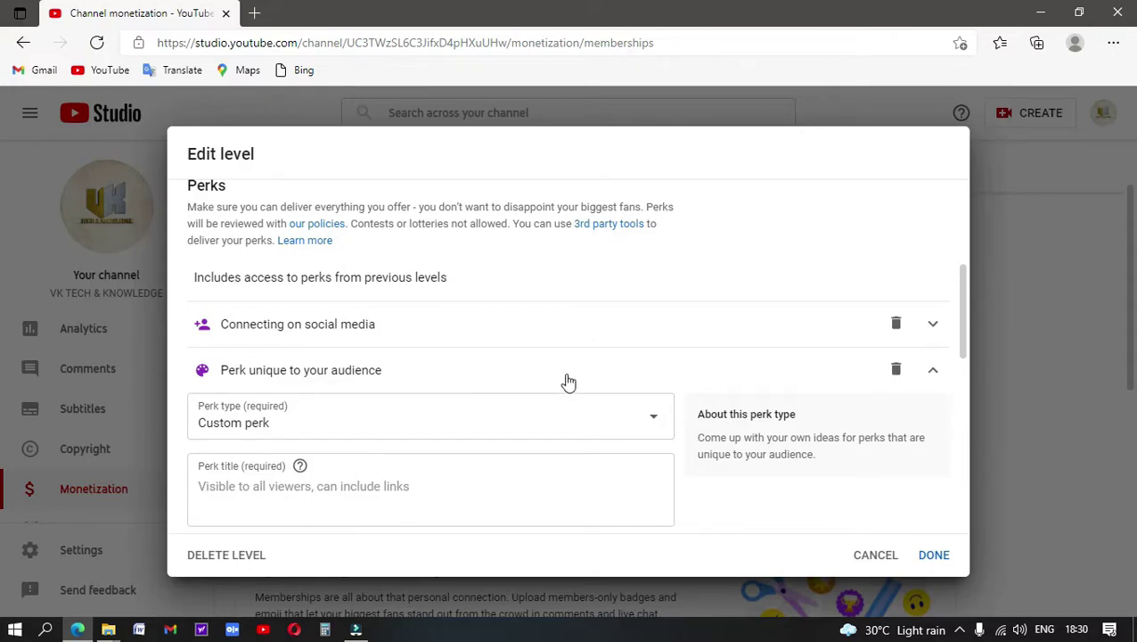
click(653, 424)
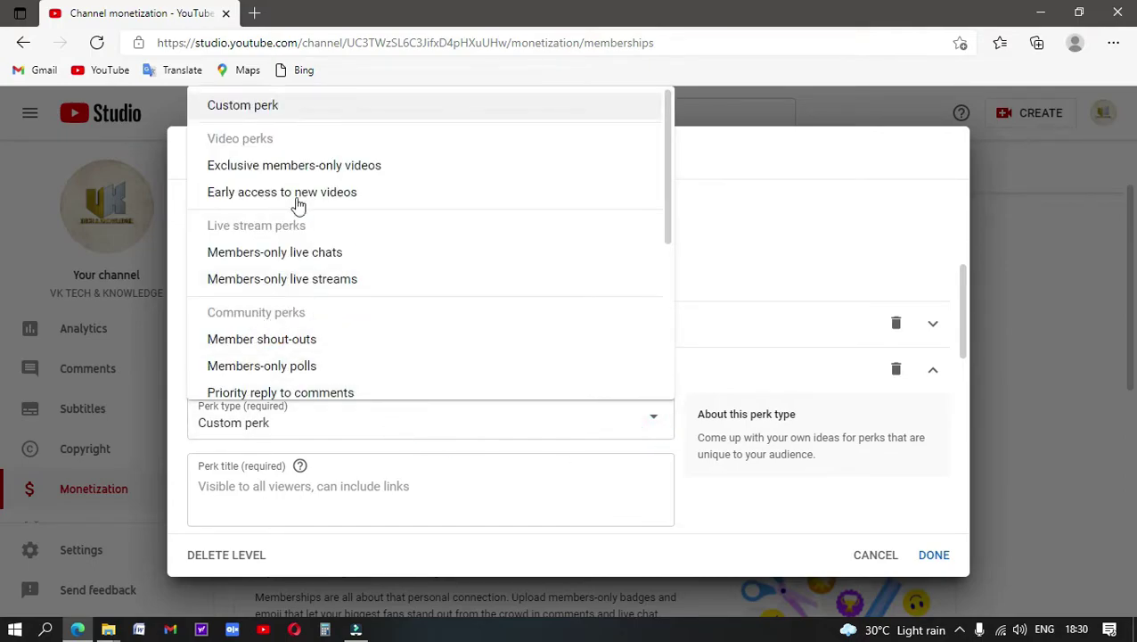
click(299, 256)
scroll(632, 460, down, 3)
scroll(446, 439, down, 4)
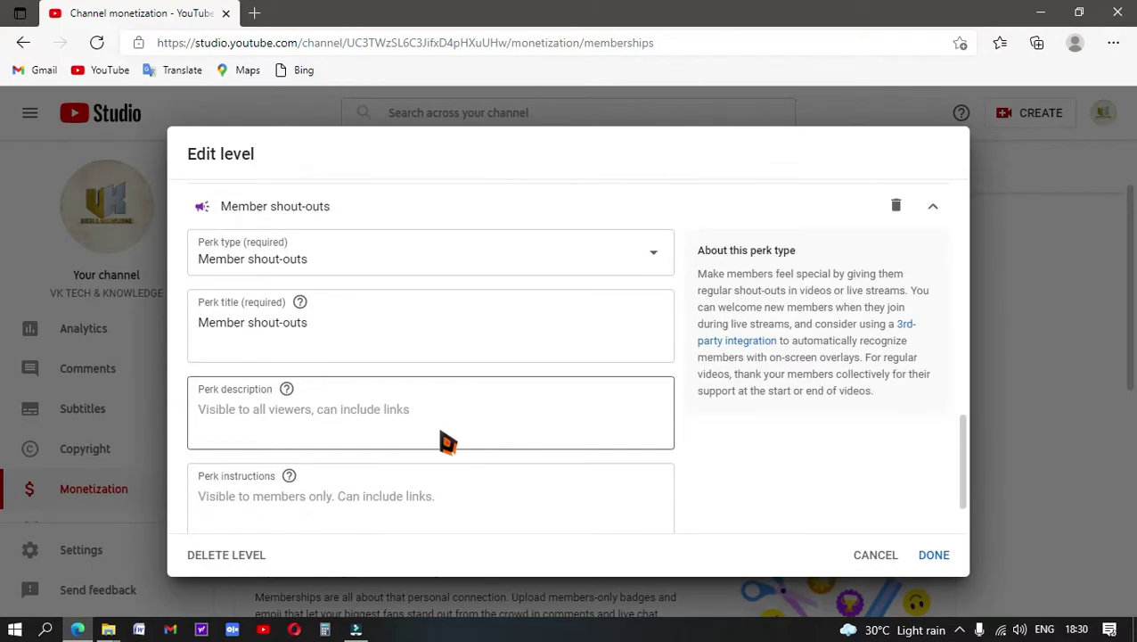
scroll(336, 385, up, 2)
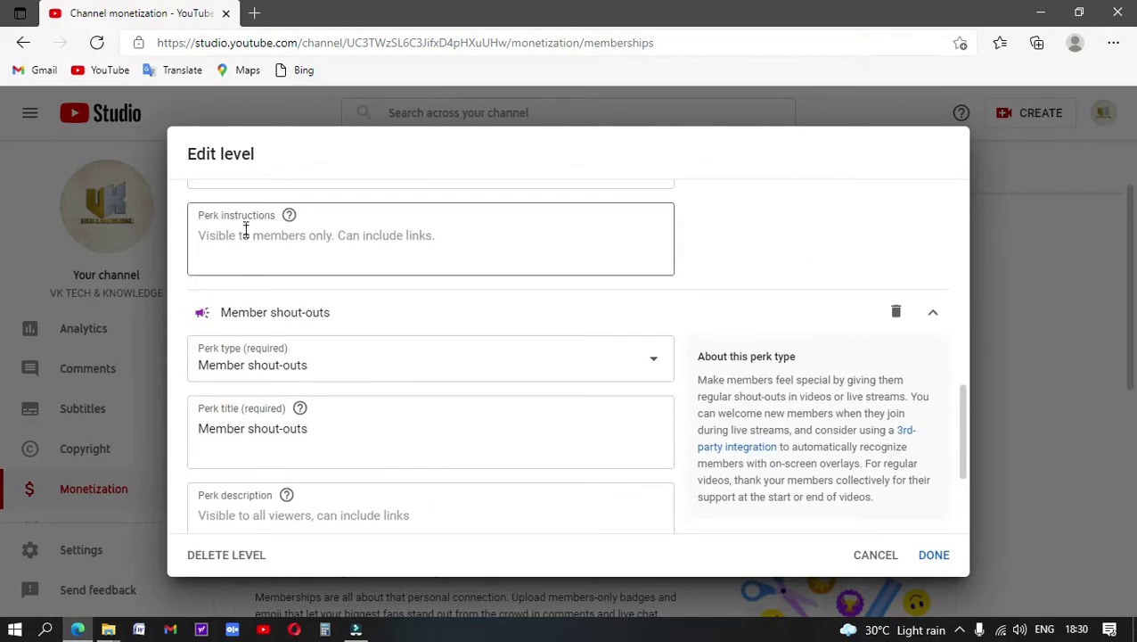
scroll(228, 280, up, 2)
scroll(362, 421, down, 3)
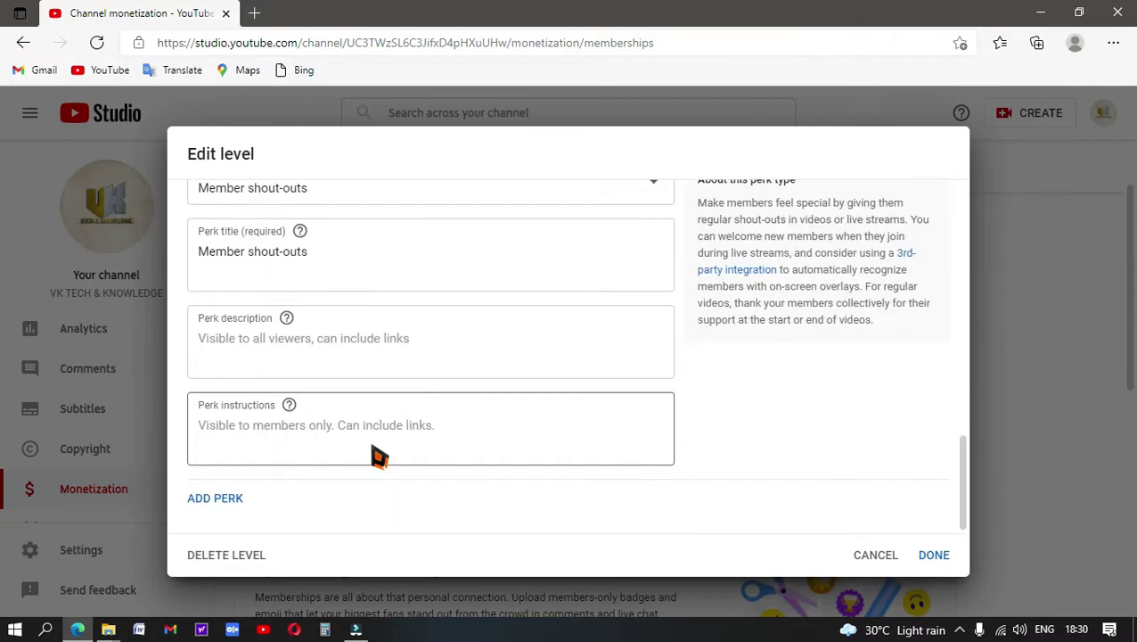
Add another perk of the type "Members-only live chats" to the Diamond Plan below the "Member shout-outs" perk
click(216, 503)
scroll(343, 487, down, 4)
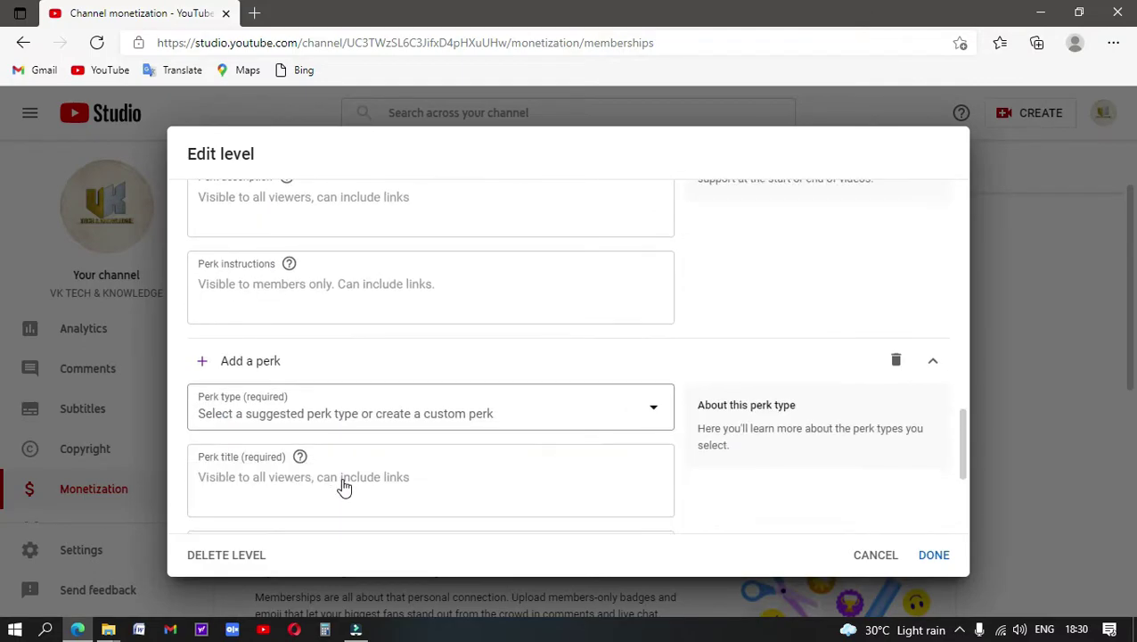
click(652, 345)
scroll(223, 456, down, 1)
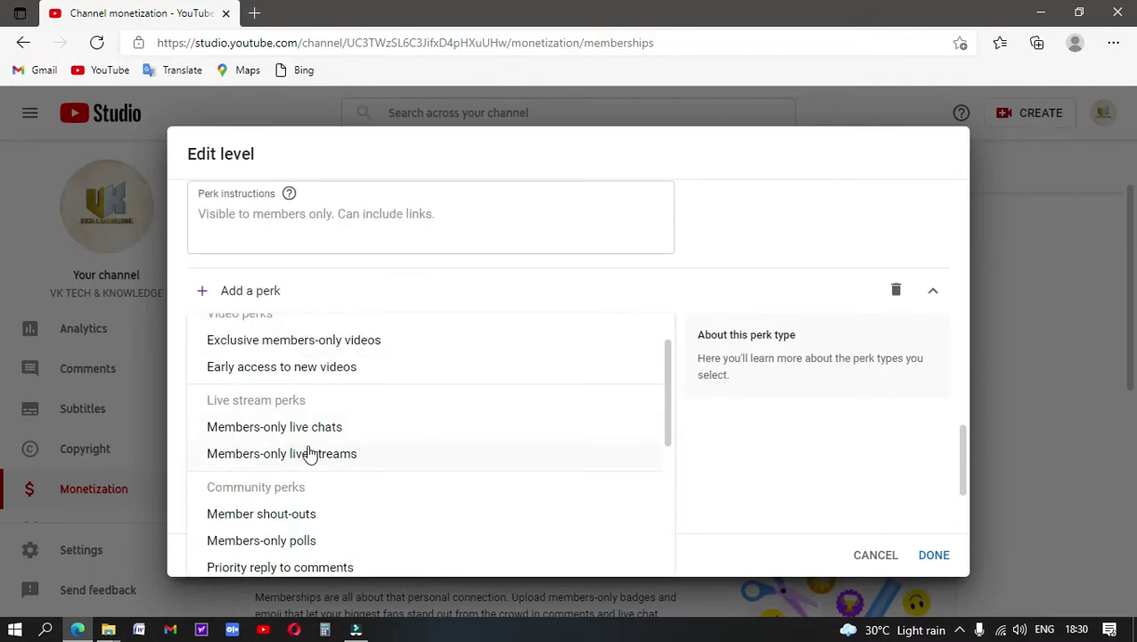
click(278, 429)
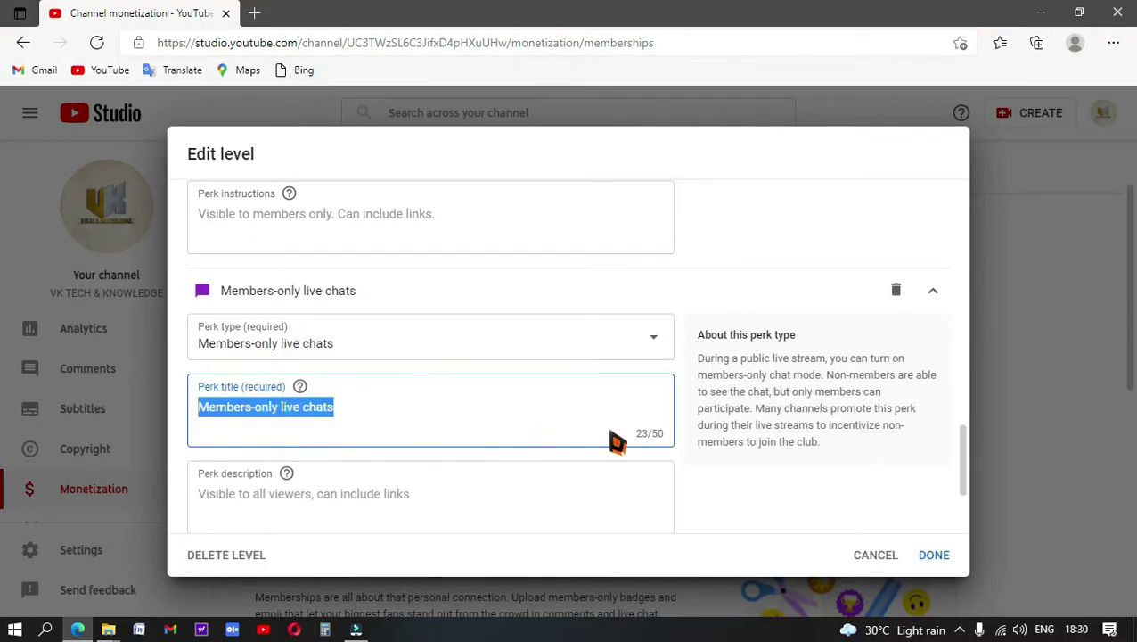
Add a perk of the type "Photos and status updates" to the Diamond Plan and save the level
scroll(226, 510, down, 2)
click(222, 501)
scroll(444, 441, down, 4)
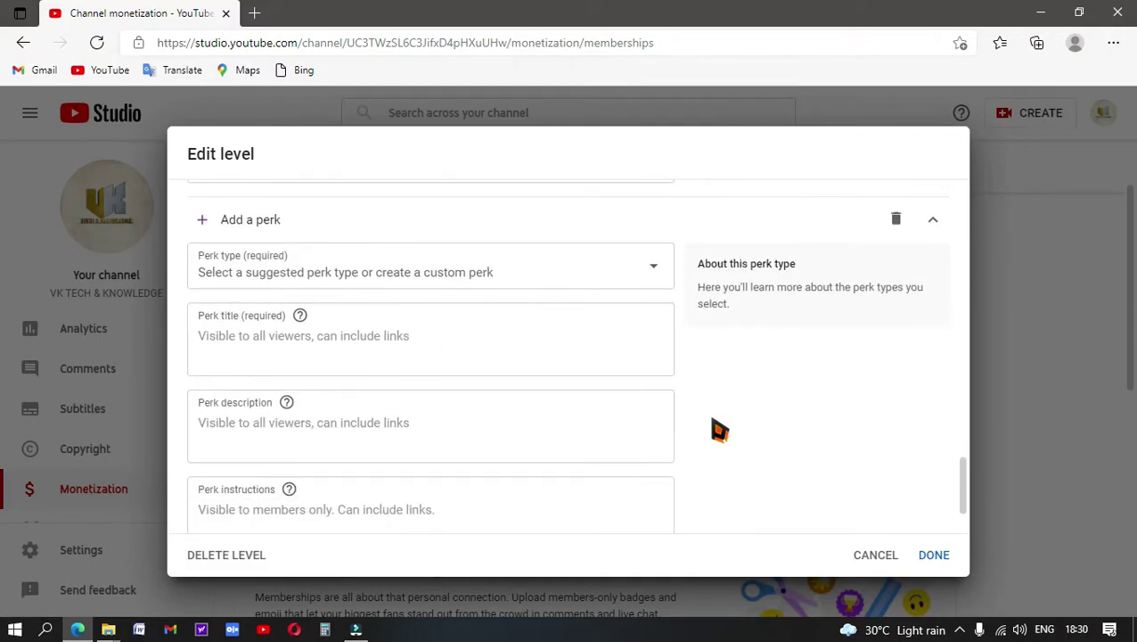
click(655, 332)
scroll(379, 459, down, 2)
scroll(376, 463, down, 3)
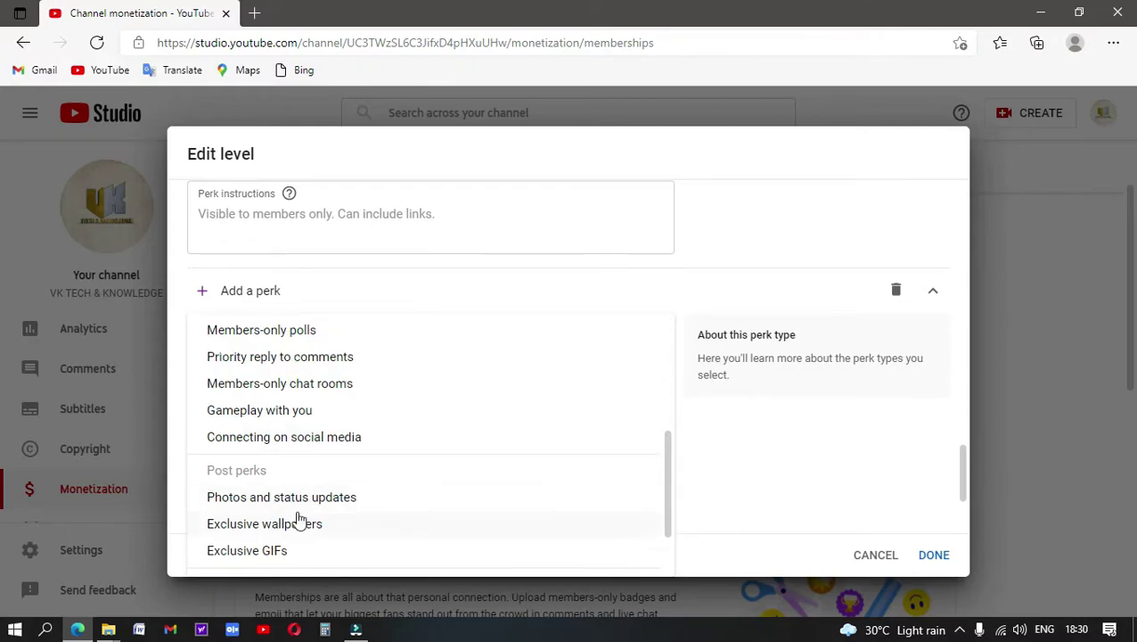
click(314, 502)
scroll(604, 476, down, 2)
scroll(419, 321, up, 2)
scroll(454, 246, down, 2)
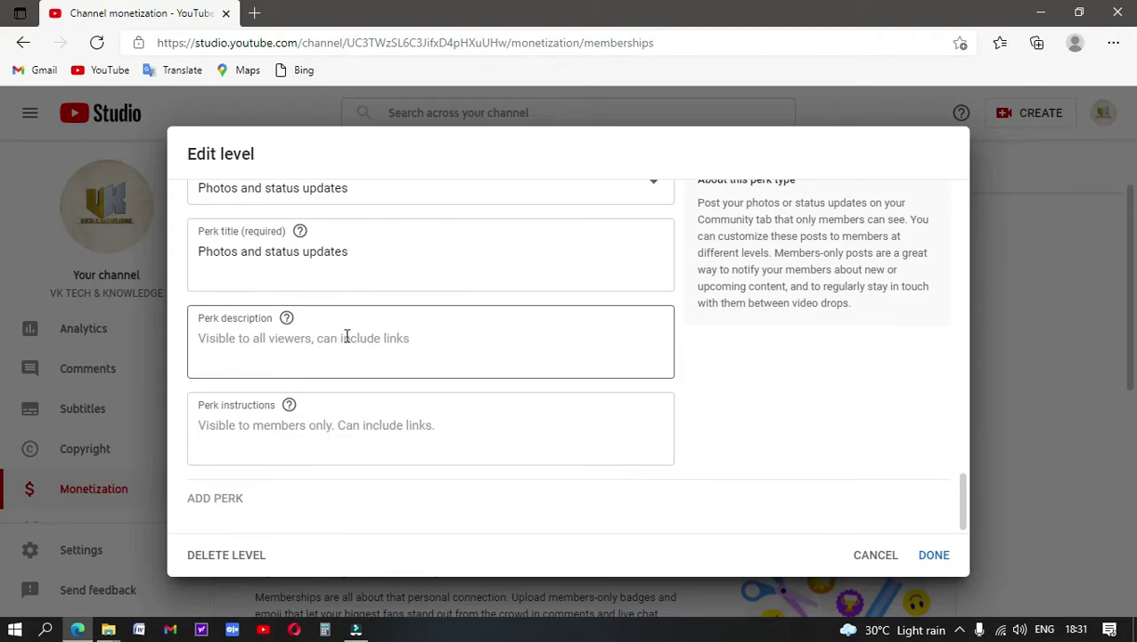
scroll(760, 472, up, 5)
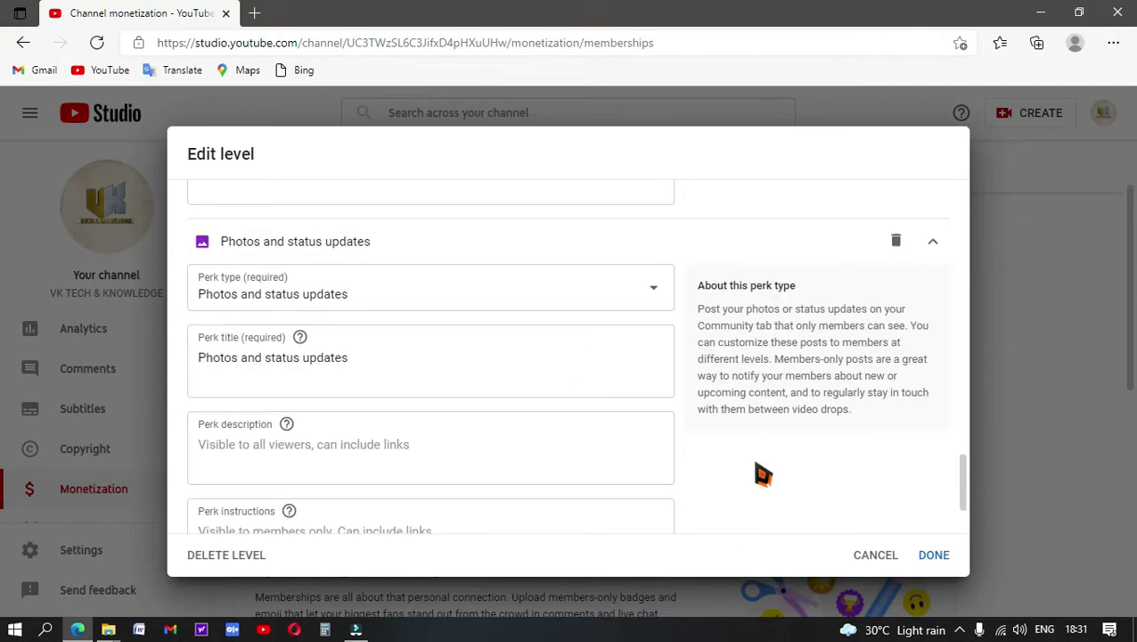
click(932, 556)
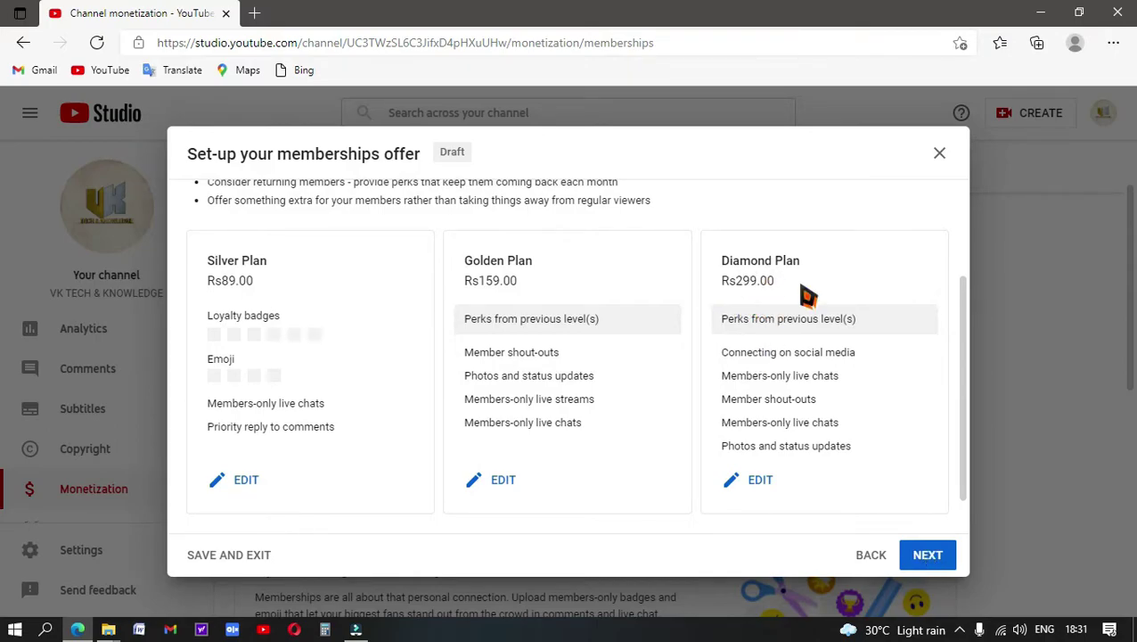
Proceed to the draft submission page and review the names, monthly prices and perks of all three levels
scroll(804, 296, down, 1)
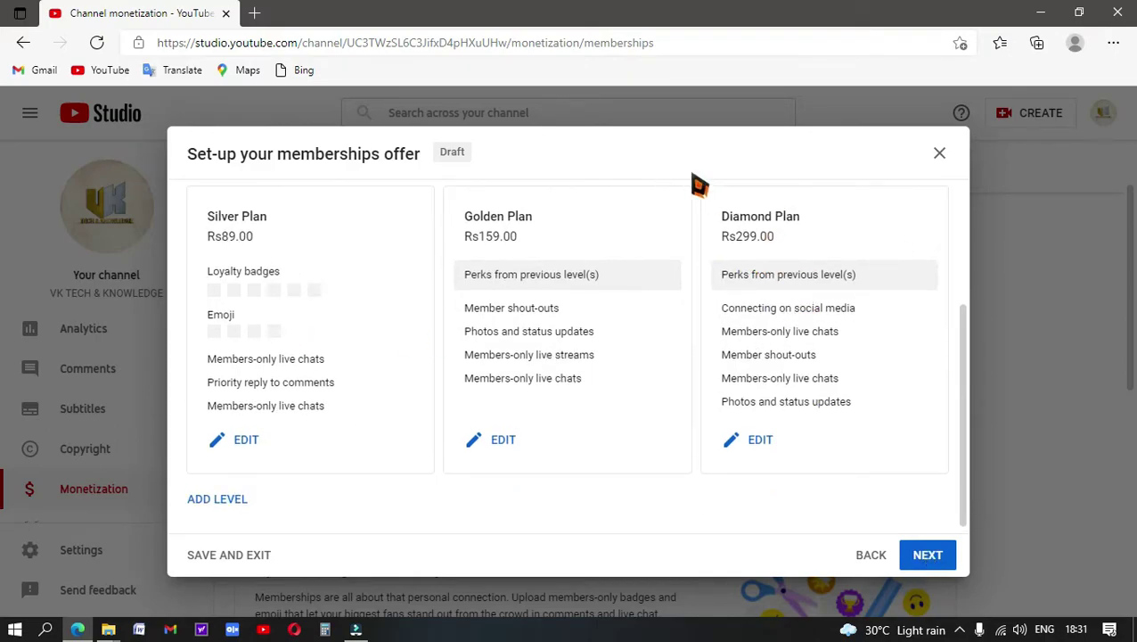
click(929, 557)
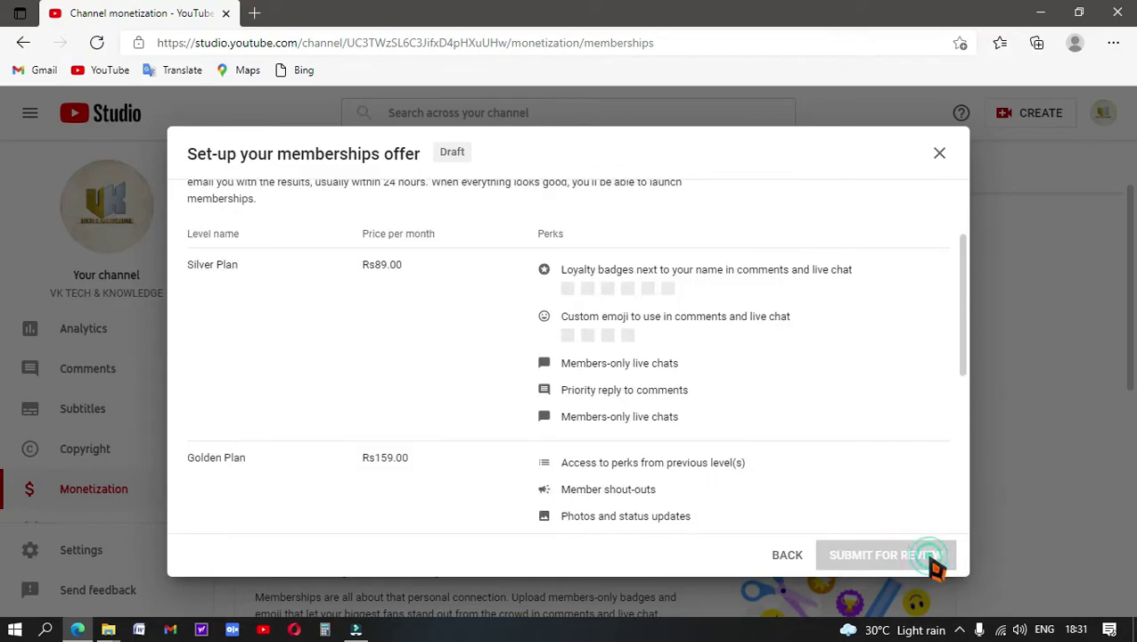
scroll(685, 358, up, 1)
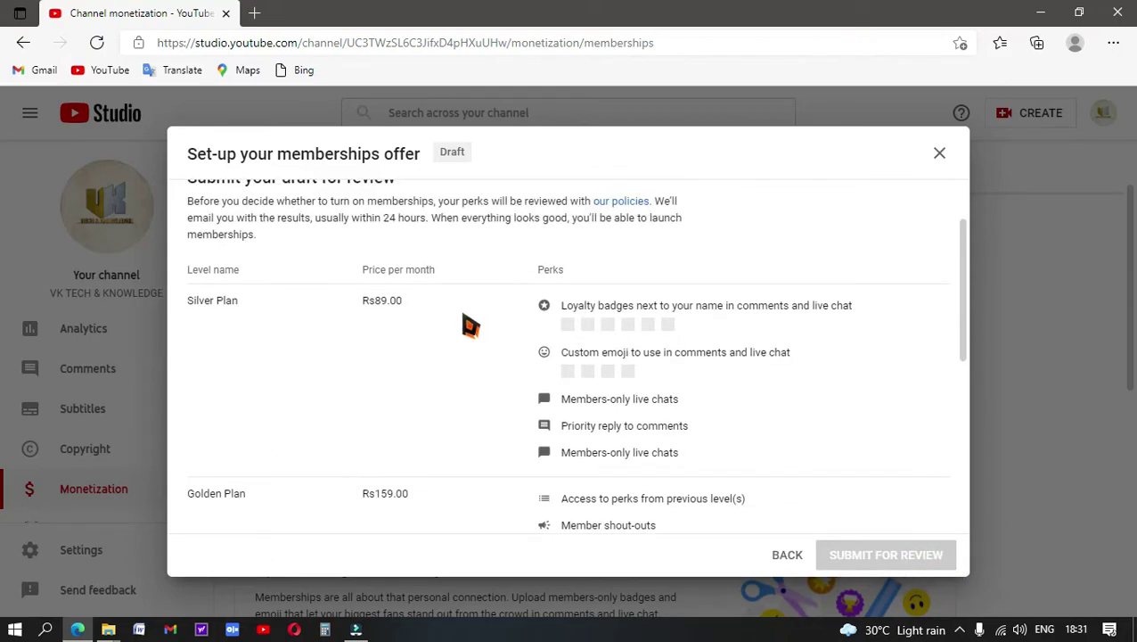
scroll(470, 322, up, 2)
scroll(383, 354, down, 2)
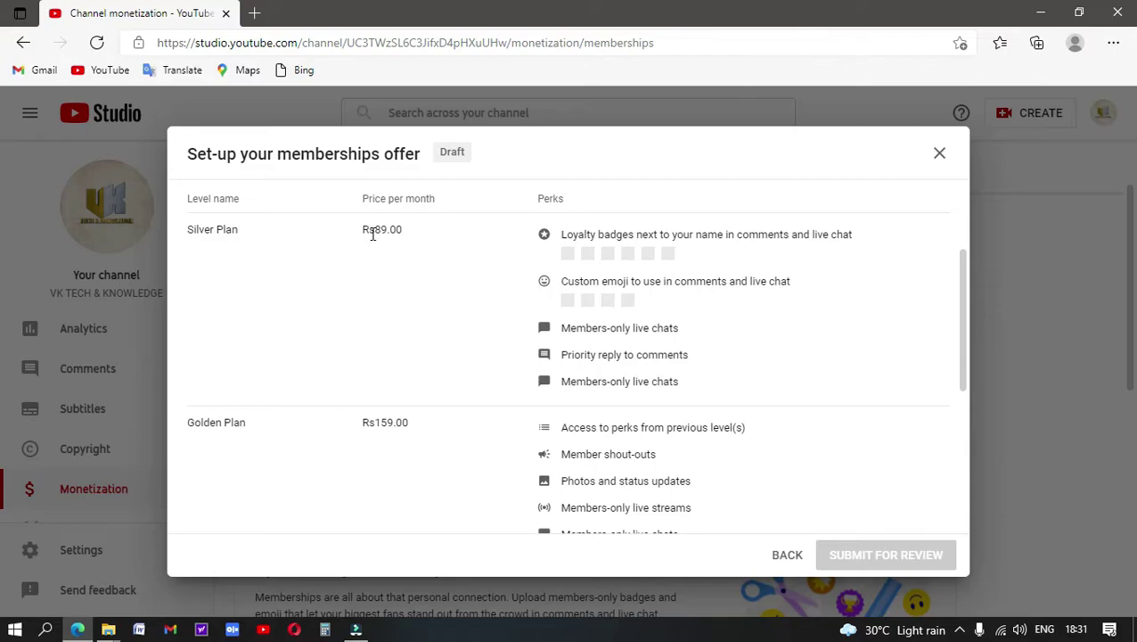
scroll(444, 437, down, 2)
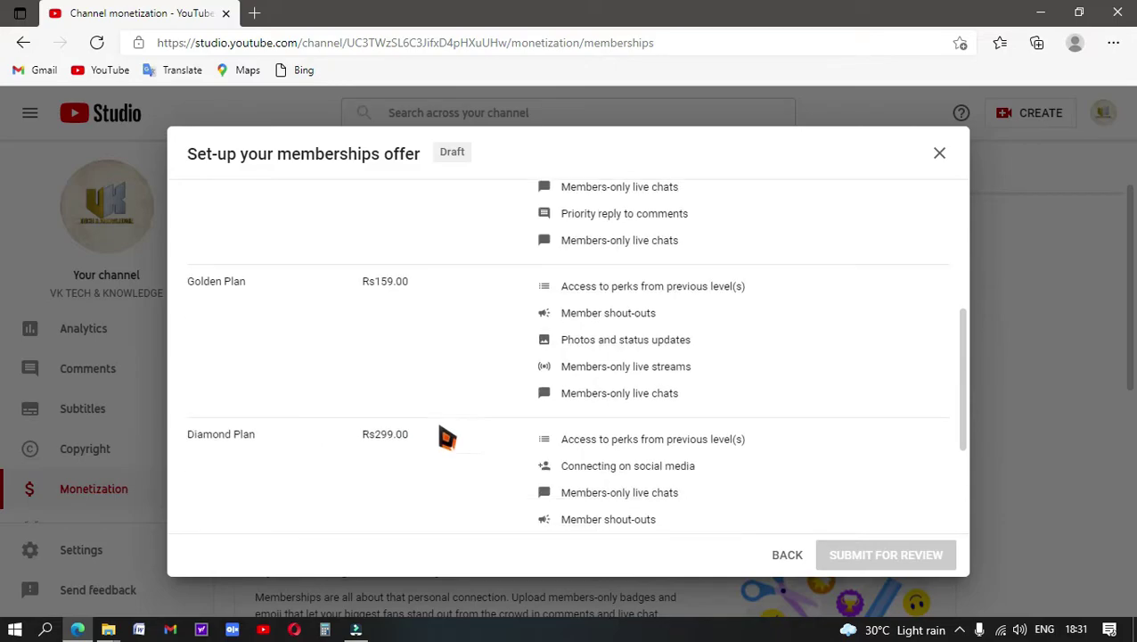
scroll(378, 437, down, 3)
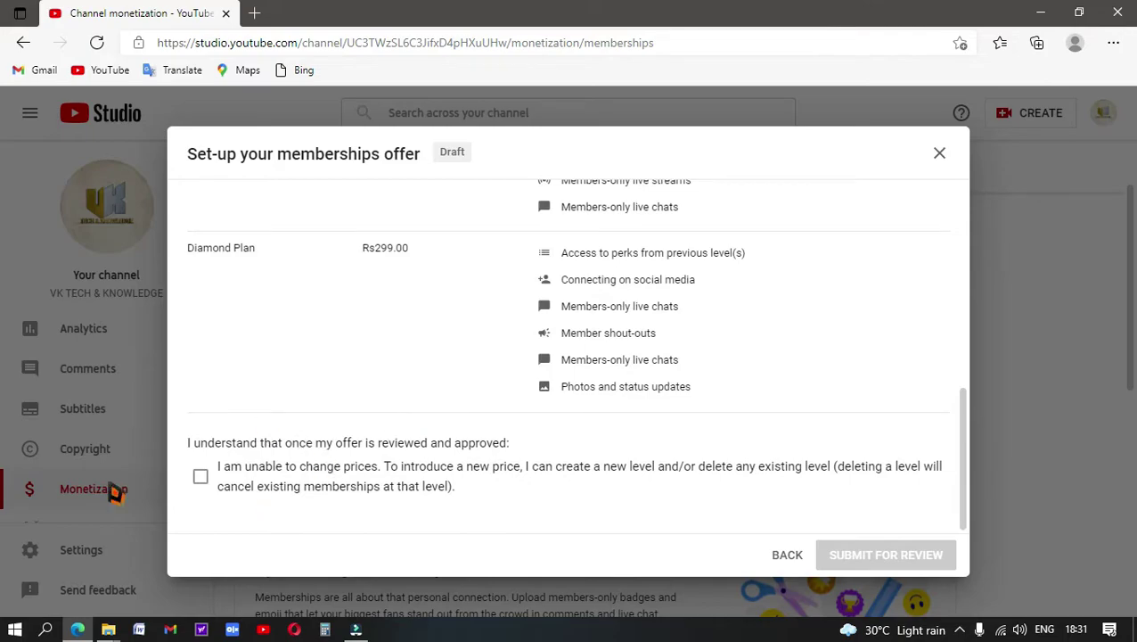
Acknowledge the price-change restriction, confirm that the offer complies with YouTube's policies, and submit the memberships offer for review
click(202, 479)
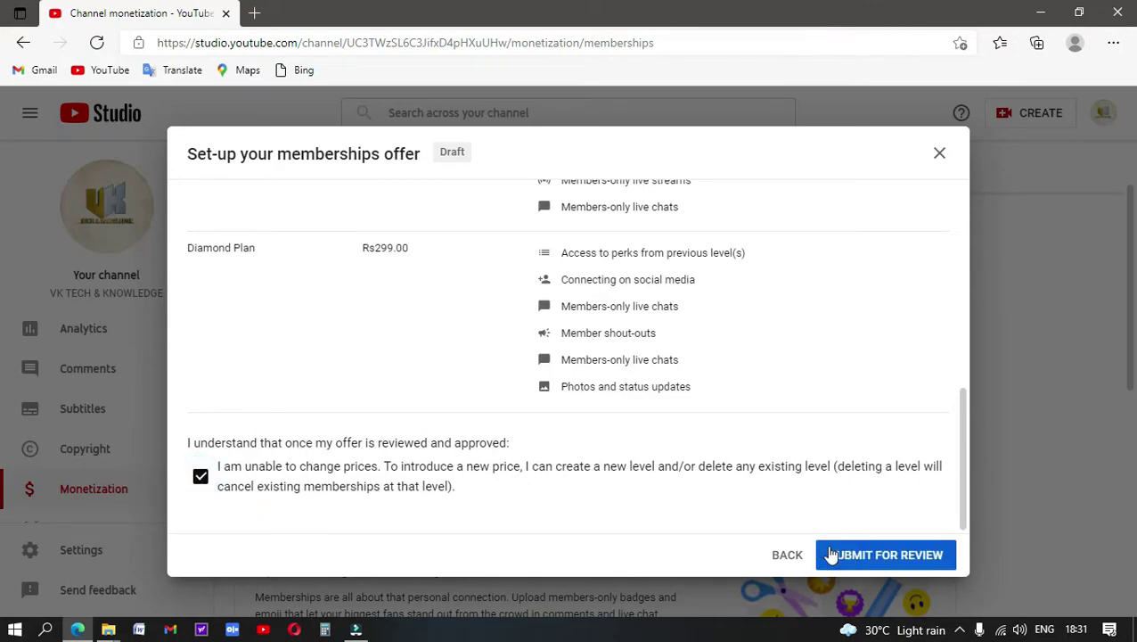
click(870, 556)
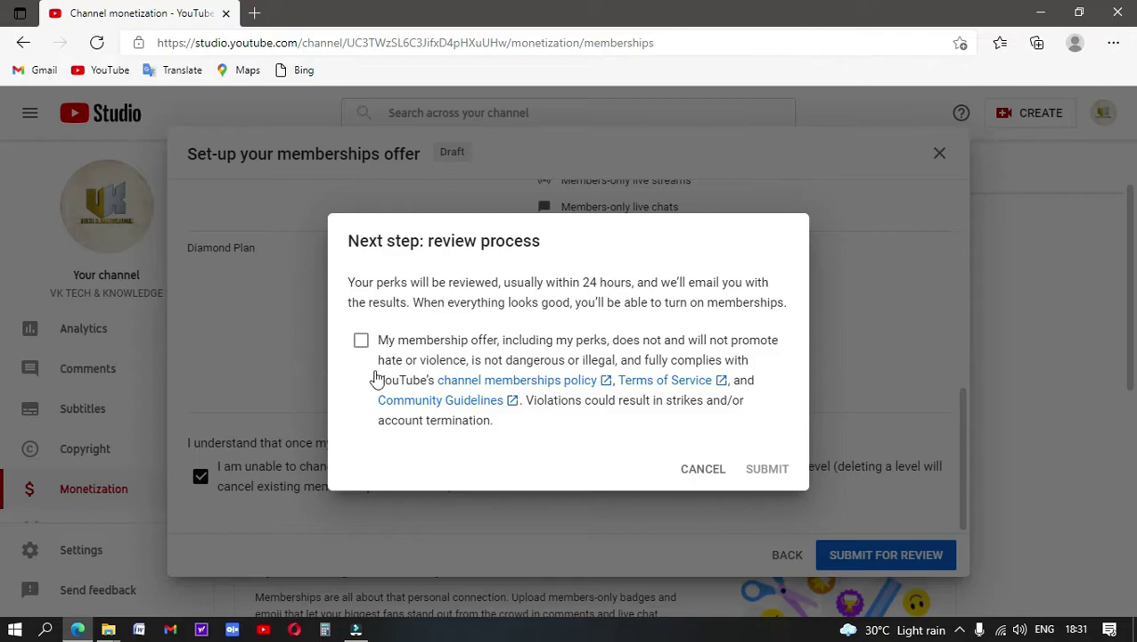
click(361, 343)
click(768, 472)
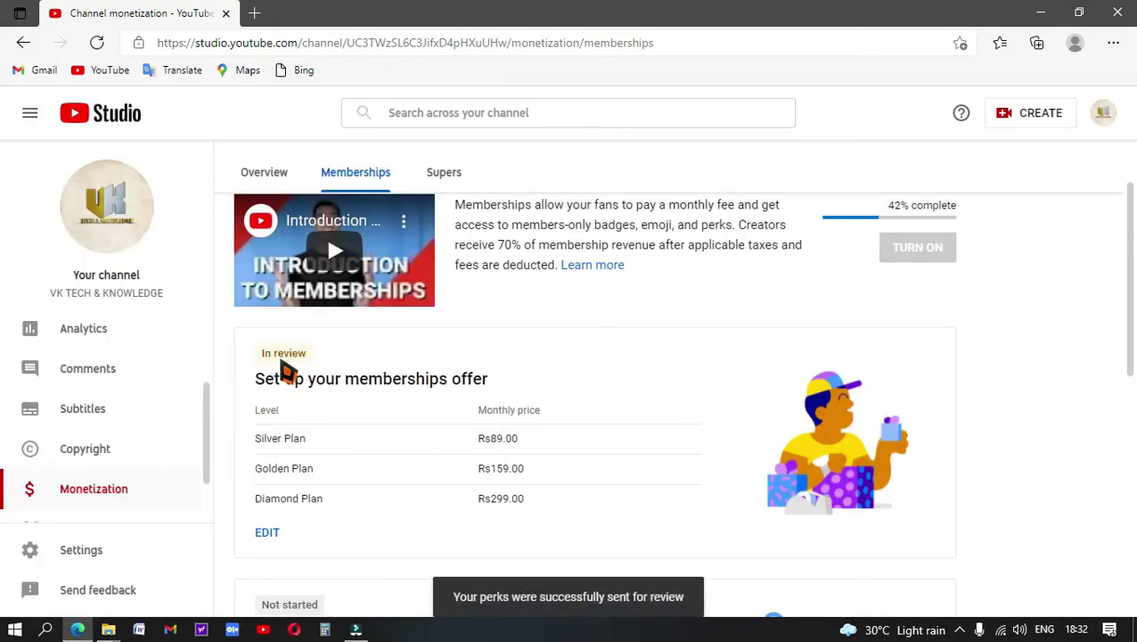
scroll(291, 372, down, 3)
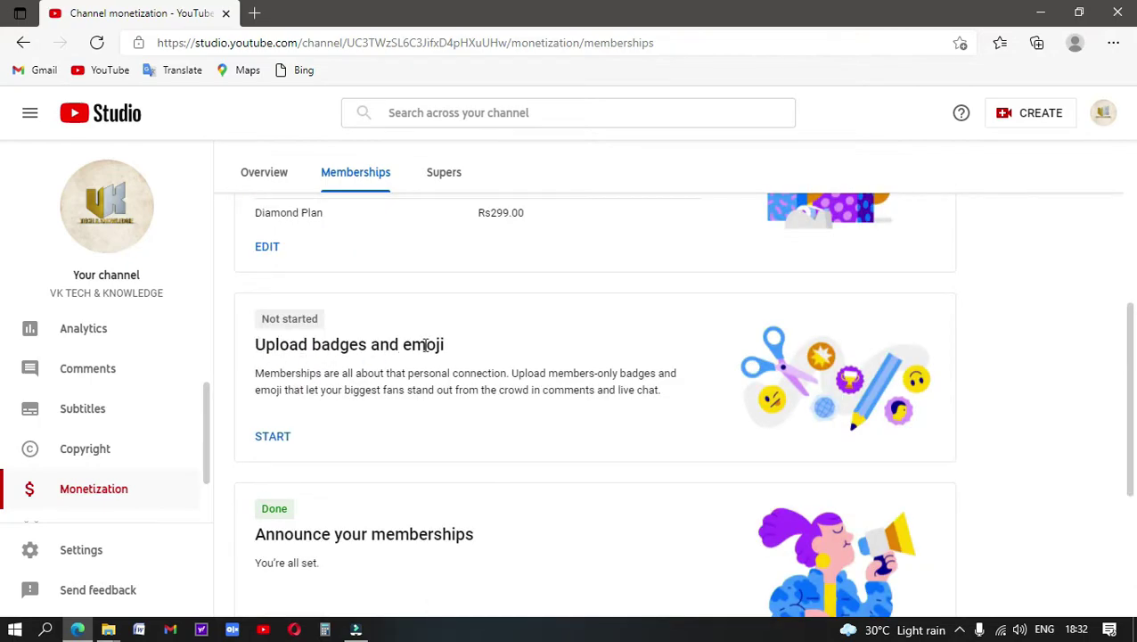
Start the badges and emoji setup, choose the generic YouTube badges for all membership durations, and continue to the emoji section
click(273, 437)
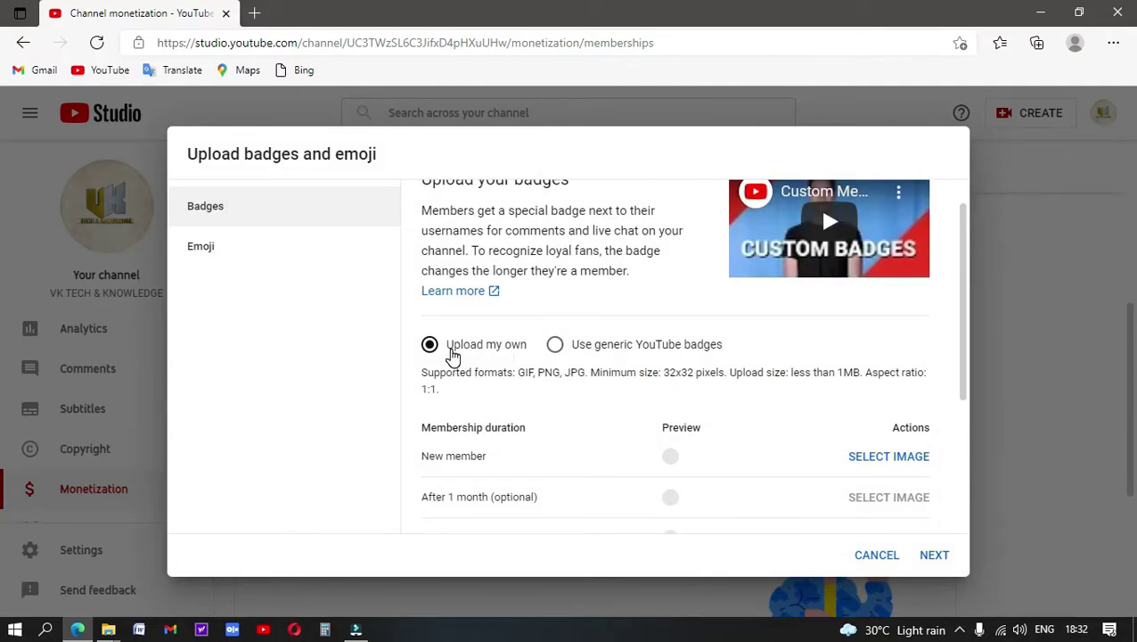
scroll(766, 450, down, 1)
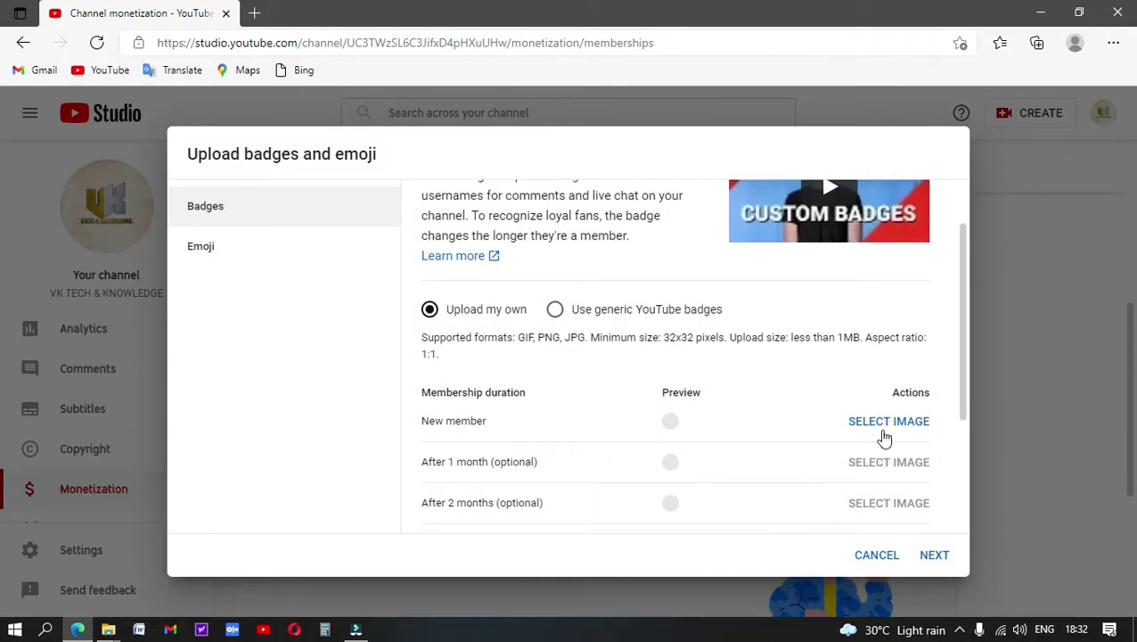
scroll(597, 435, up, 1)
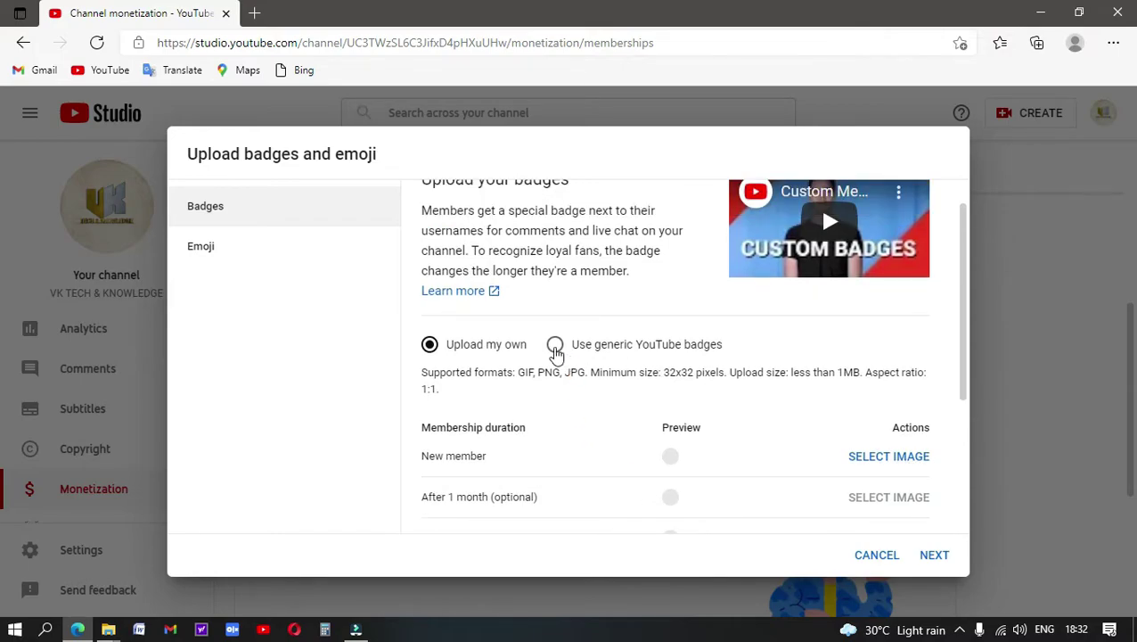
click(555, 348)
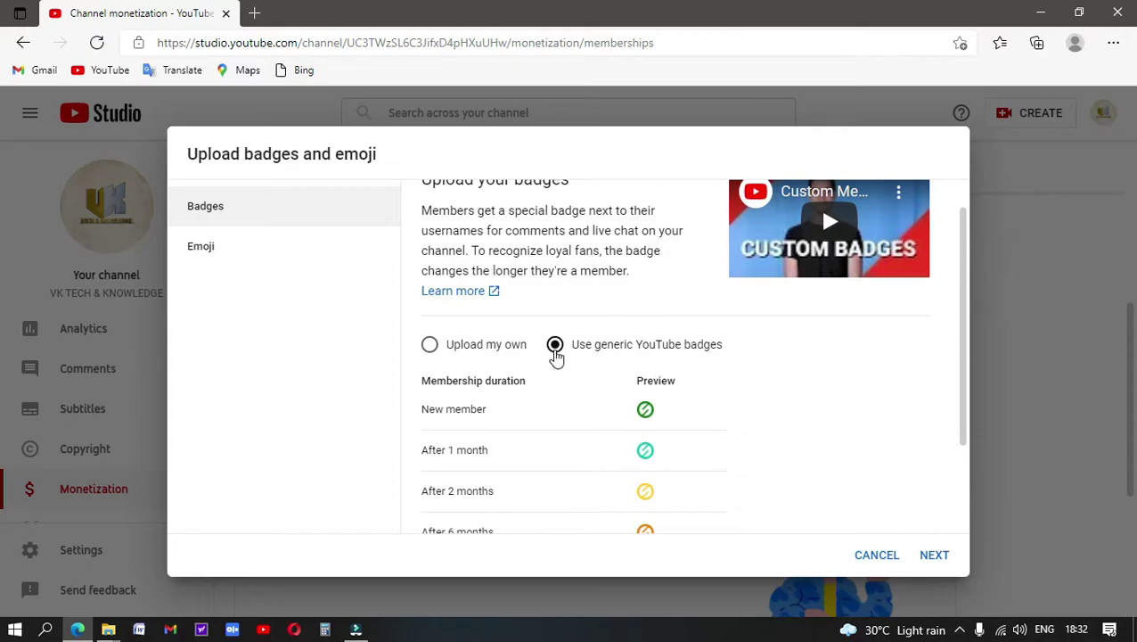
scroll(789, 421, down, 3)
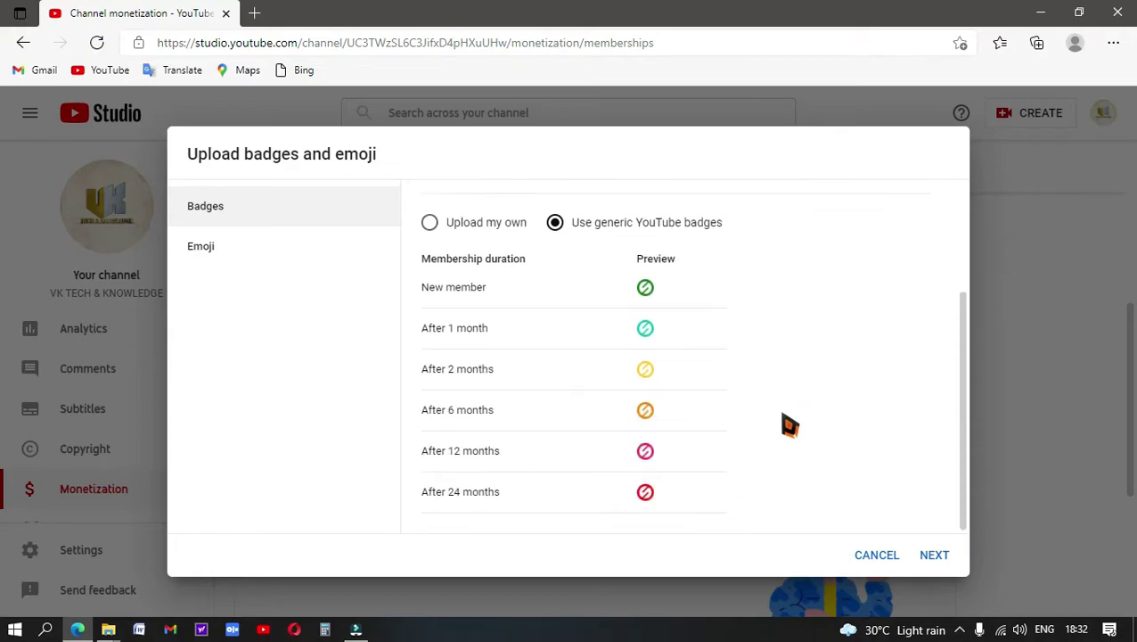
click(932, 555)
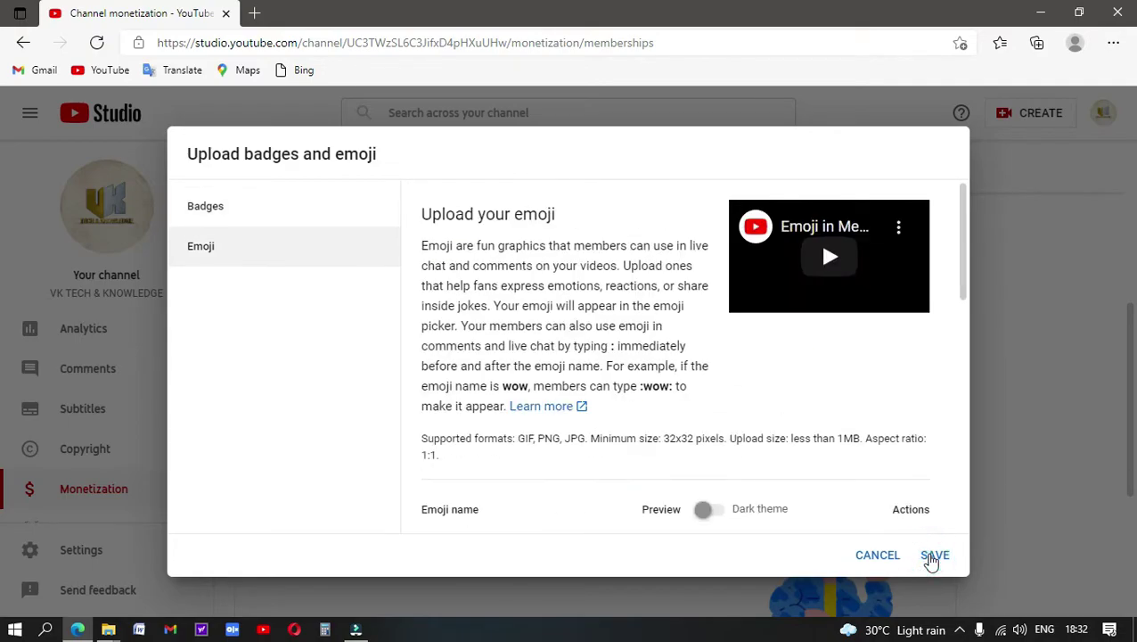
Name the first emoji "Like" and give it the thumbs-up image from the "Imojis 123" folder on the Desktop
scroll(627, 499, down, 3)
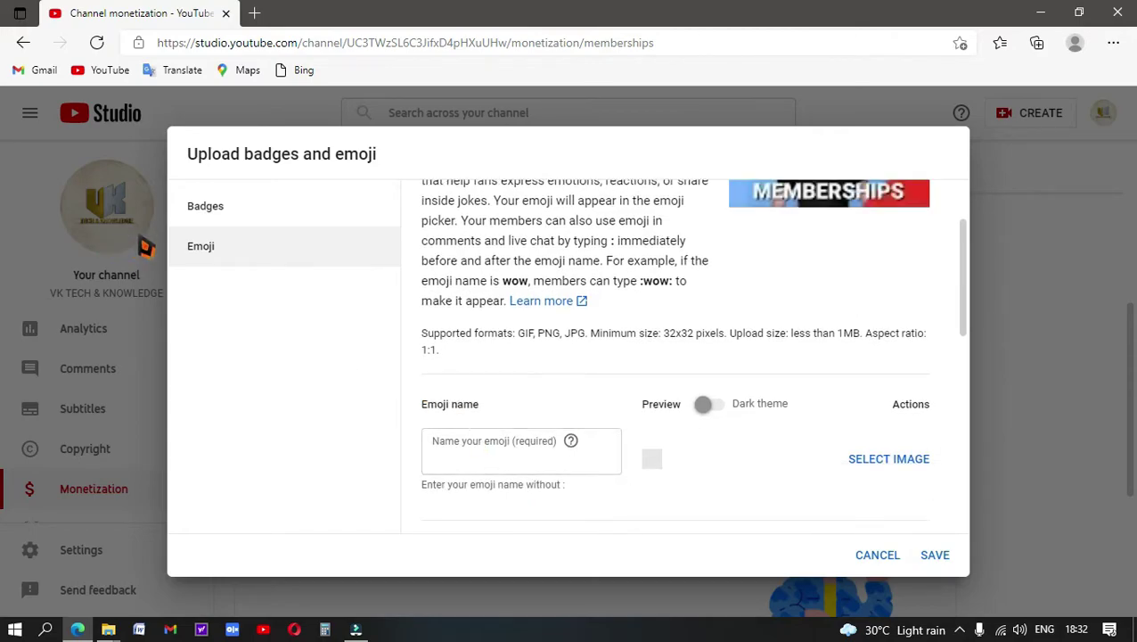
scroll(499, 427, down, 3)
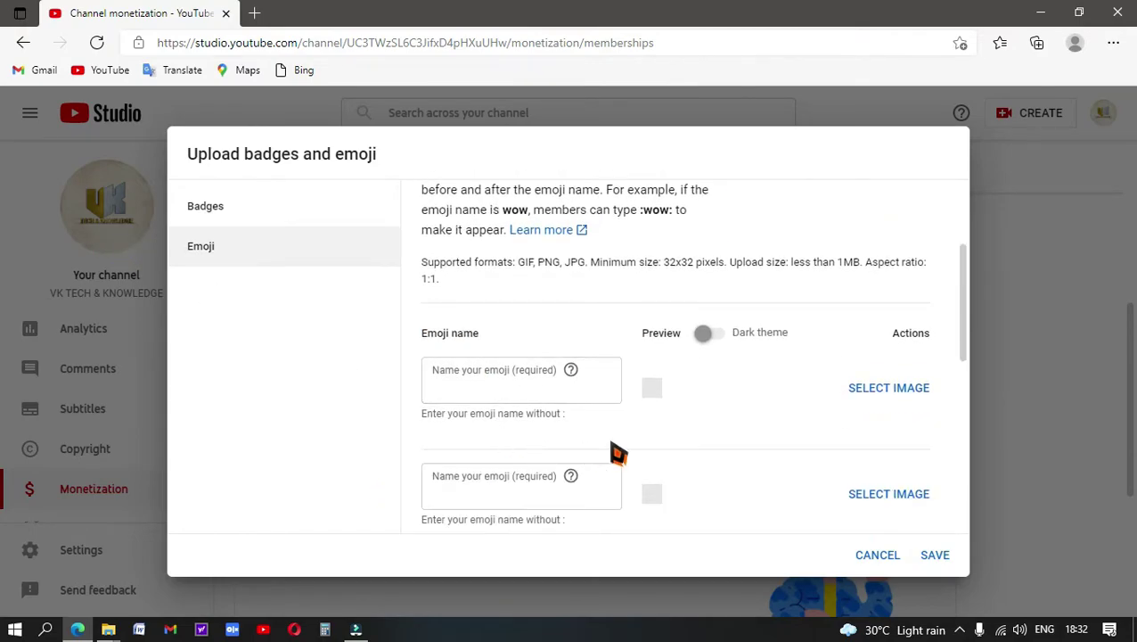
scroll(611, 454, up, 1)
click(438, 406)
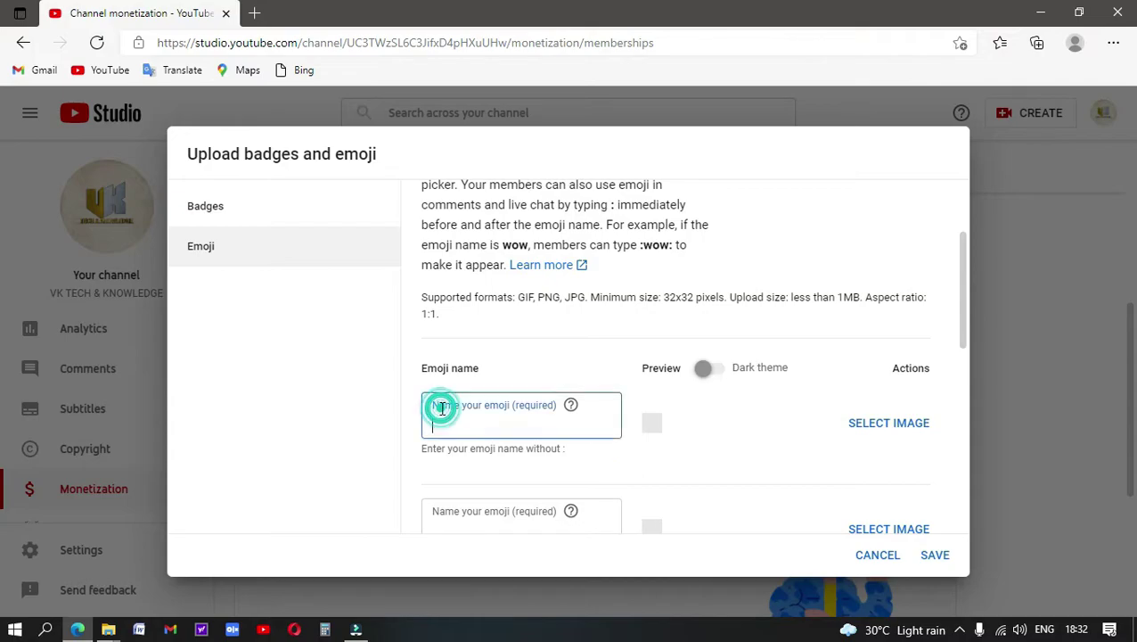
text(Like)
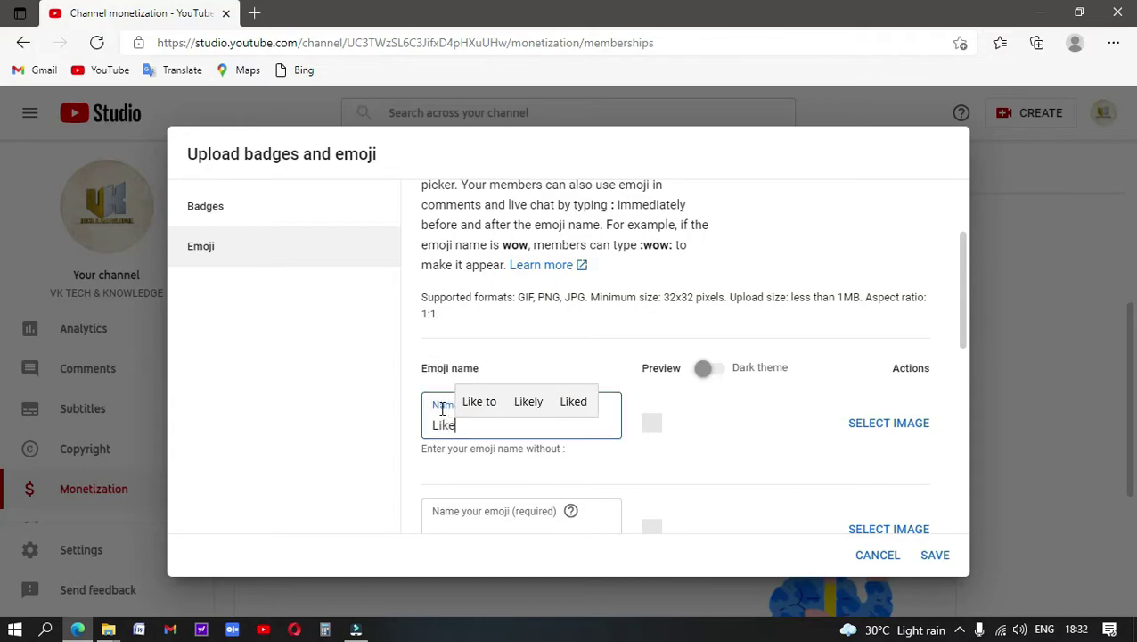
click(859, 426)
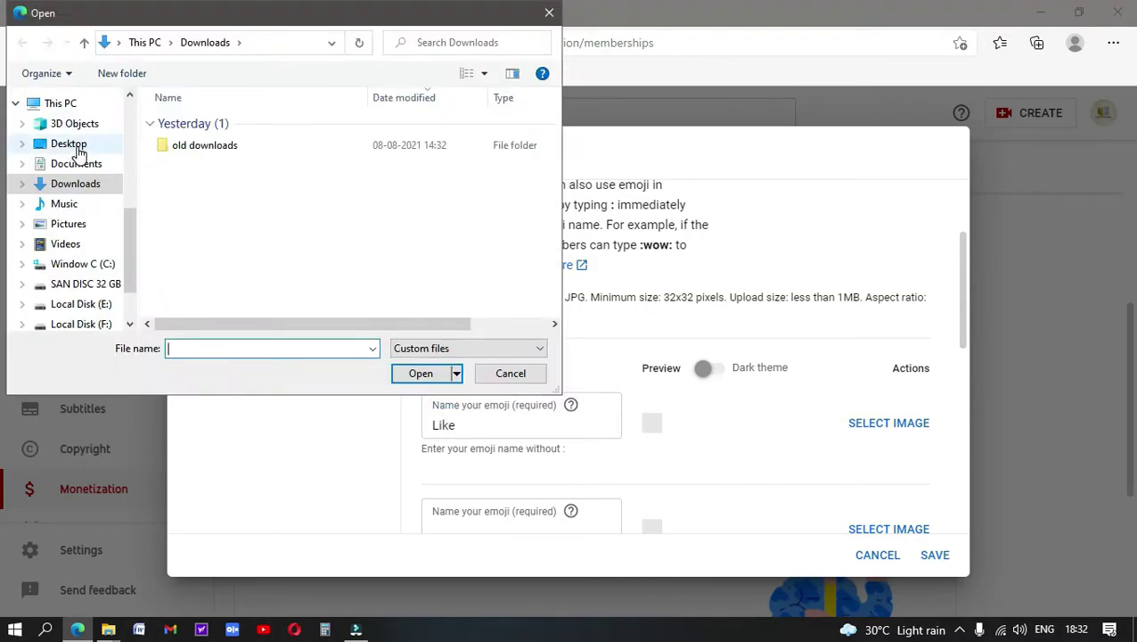
click(68, 145)
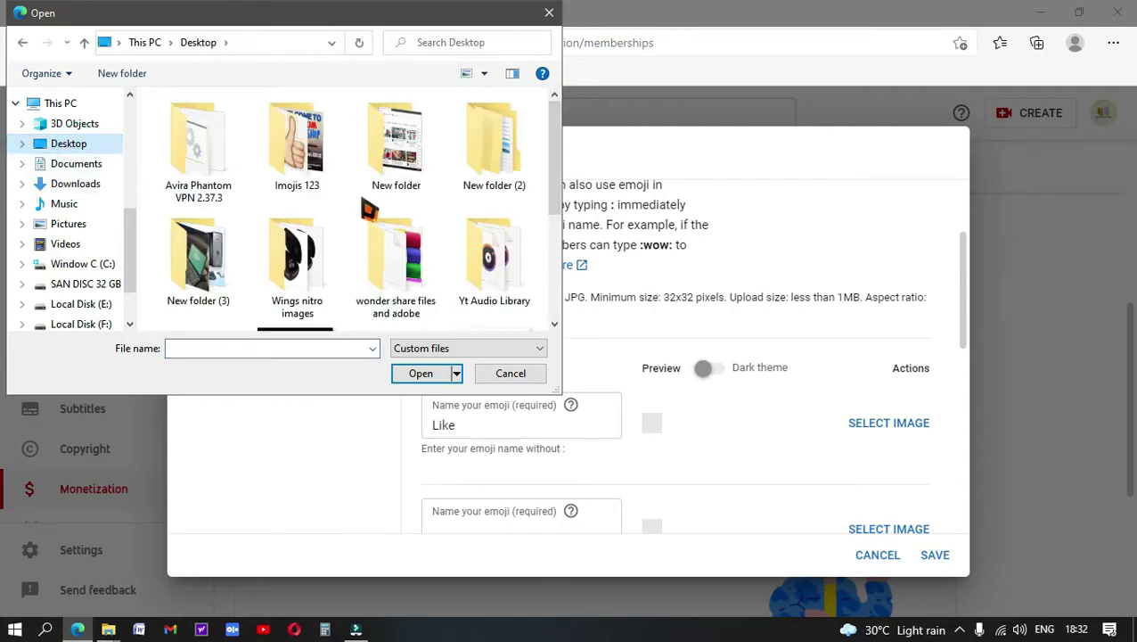
scroll(368, 211, down, 3)
scroll(367, 210, up, 3)
double_click(322, 184)
click(374, 192)
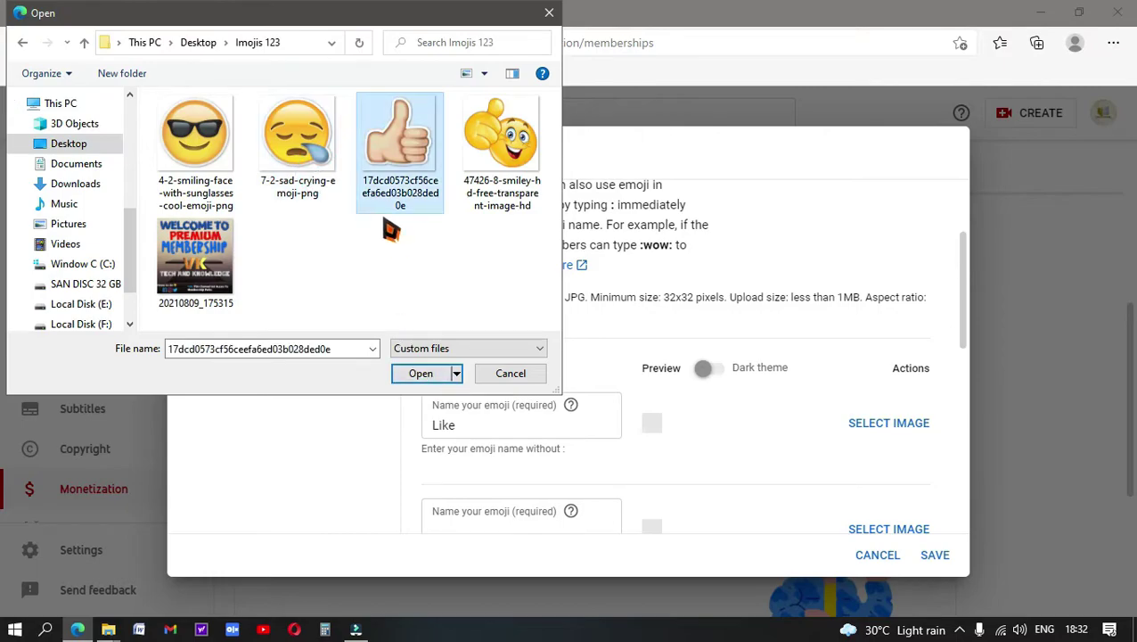
click(417, 375)
Name the second emoji "Happy" and give it the image "47426-8-smiley-hd-free-transparent-image-hd"
scroll(713, 455, down, 1)
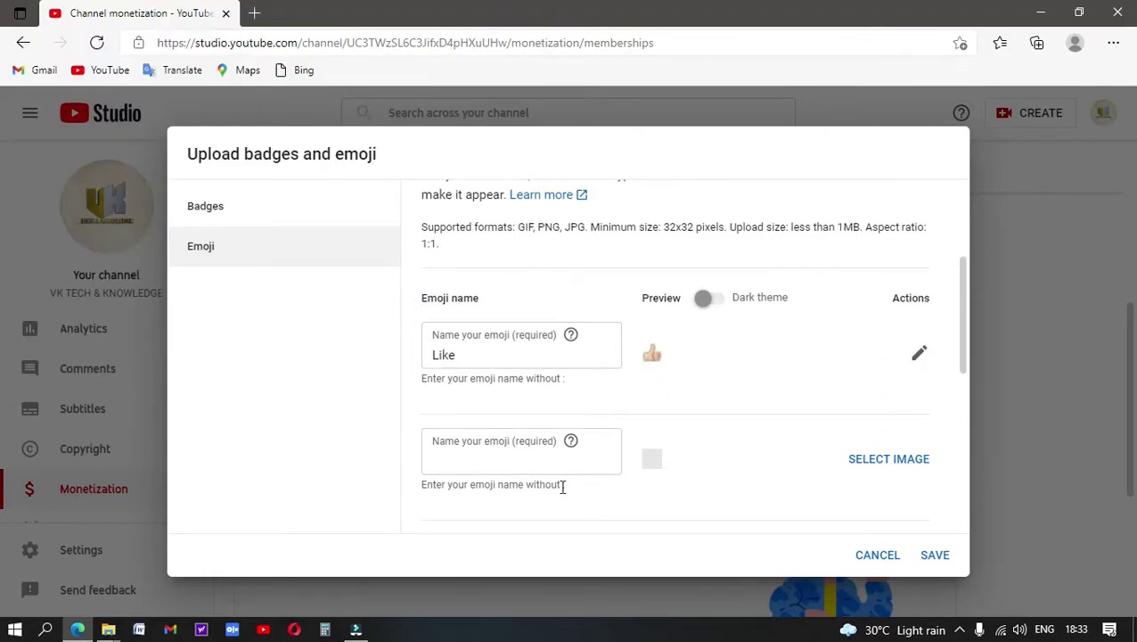
click(454, 448)
text(Happy)
click(878, 460)
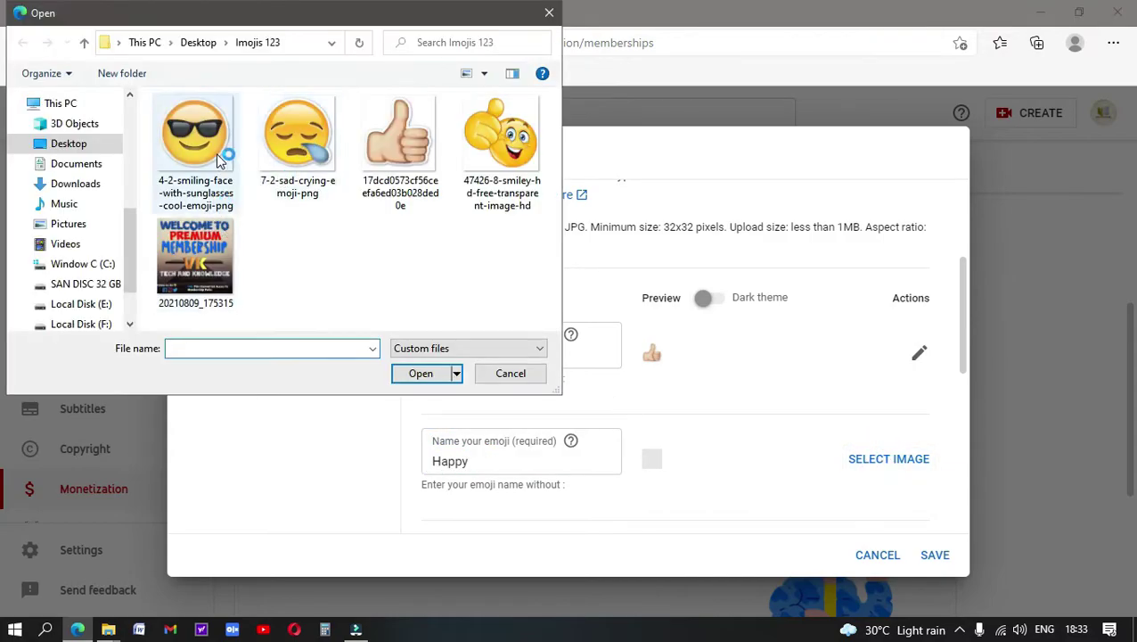
click(509, 166)
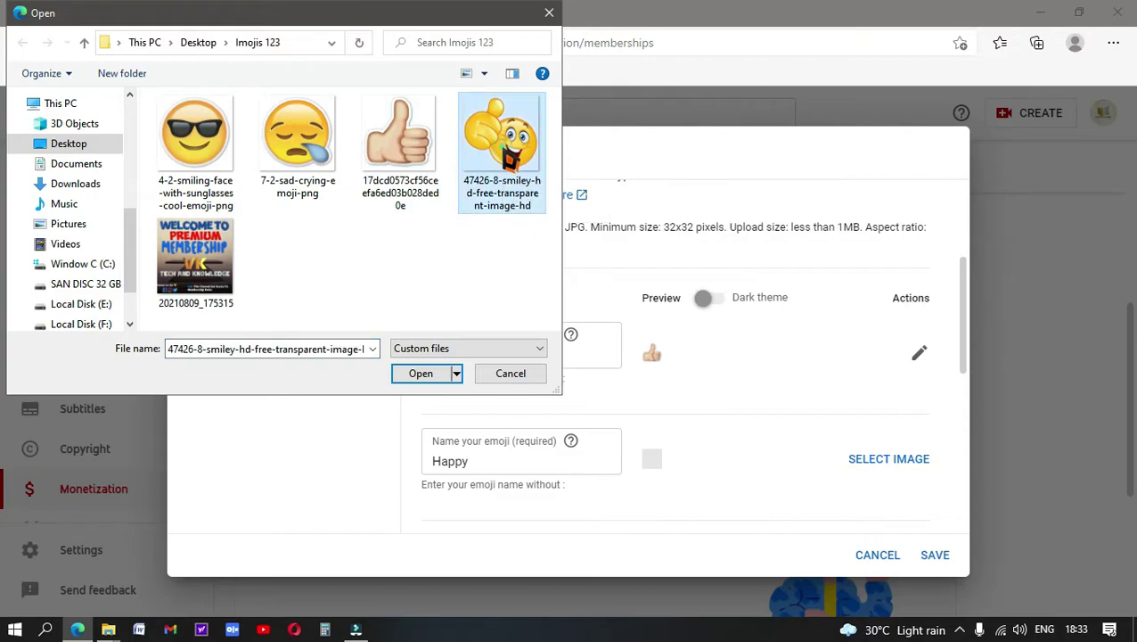
click(424, 376)
Add a third emoji named "Cool" with the smiling face with sunglasses image, and begin naming a fourth emoji
scroll(452, 425, down, 2)
click(440, 427)
text(Cool)
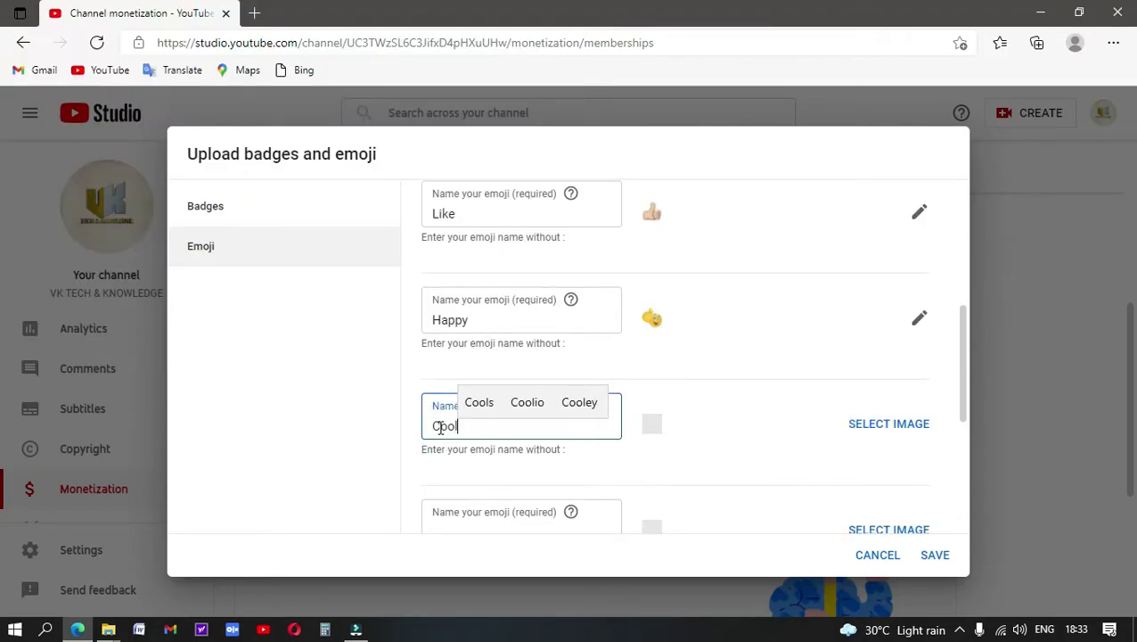
click(886, 429)
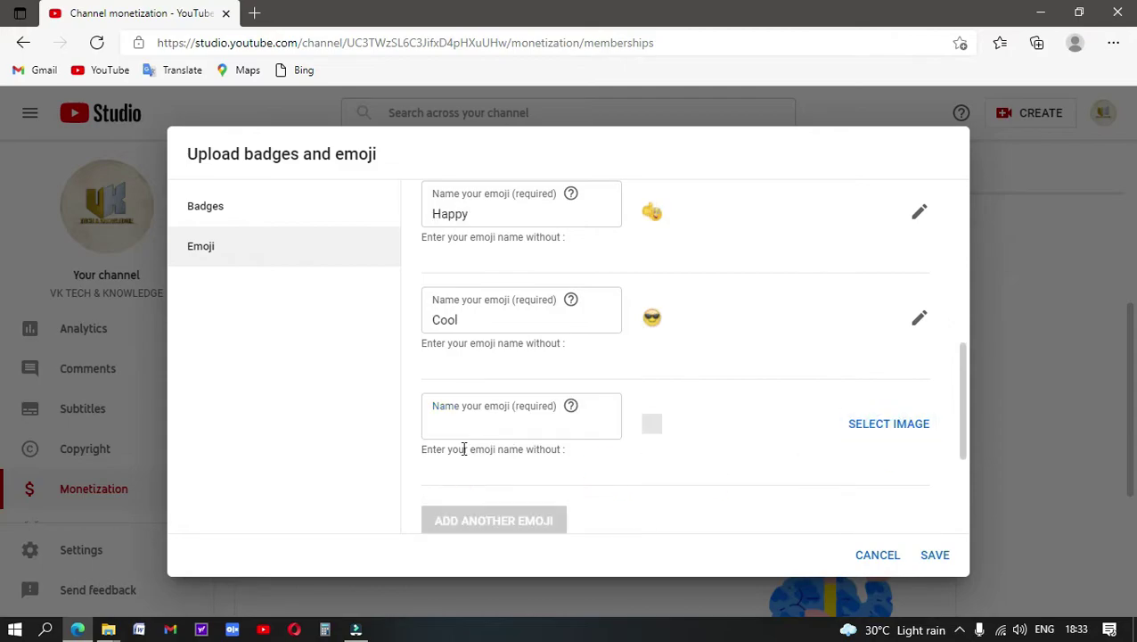
click(448, 407)
text(S)
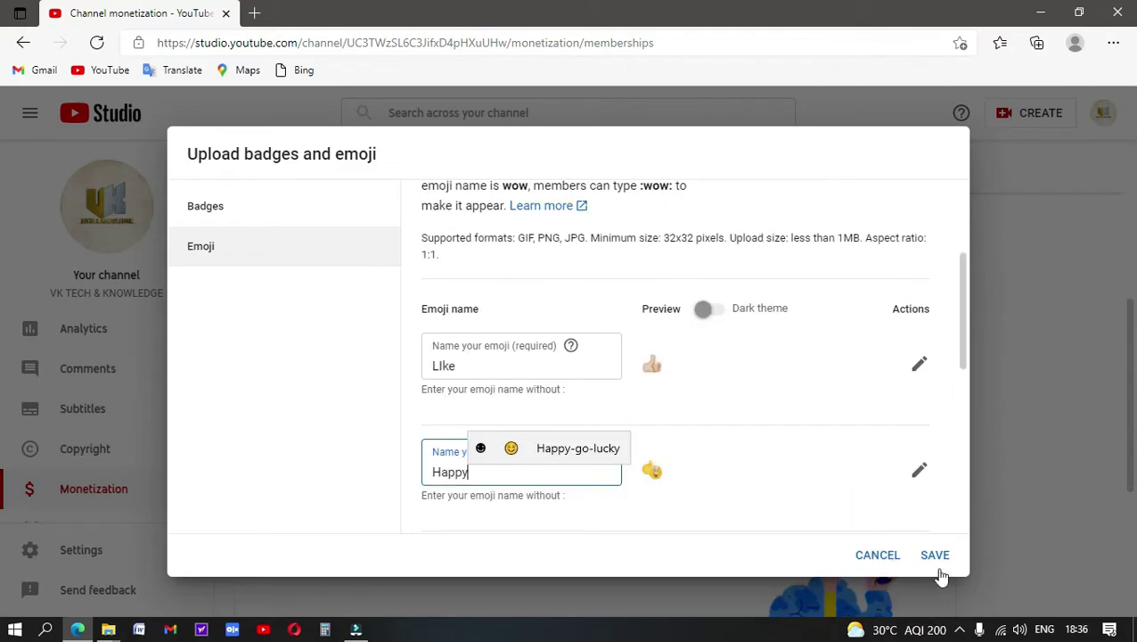
Save the badges and emoji setup and look over the saved selections on the Memberships page
click(934, 555)
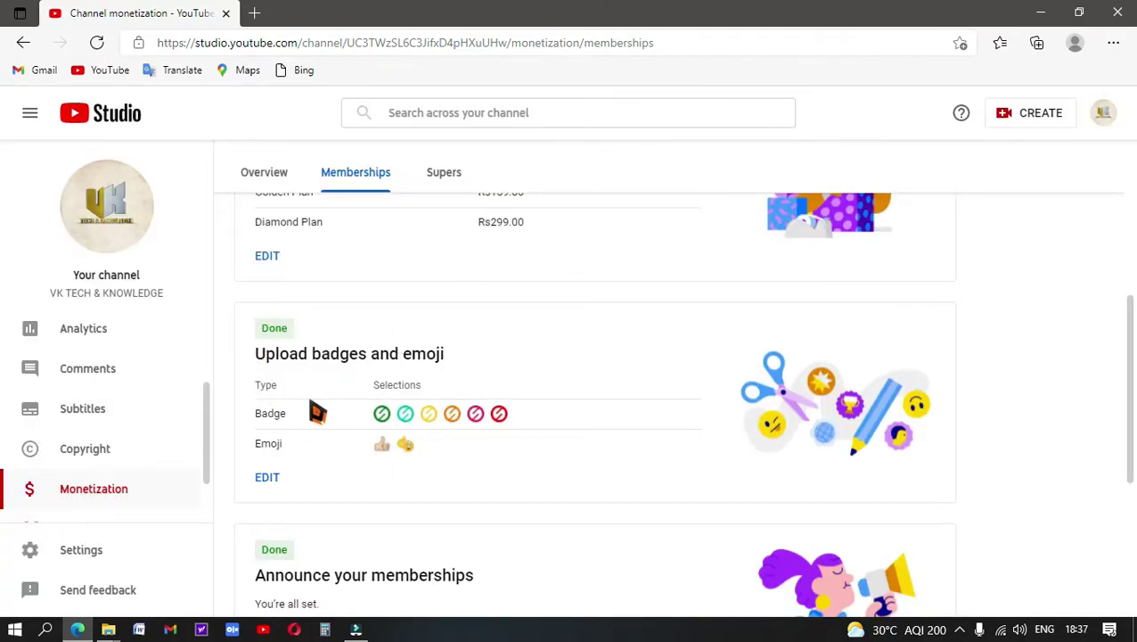
scroll(373, 421, down, 2)
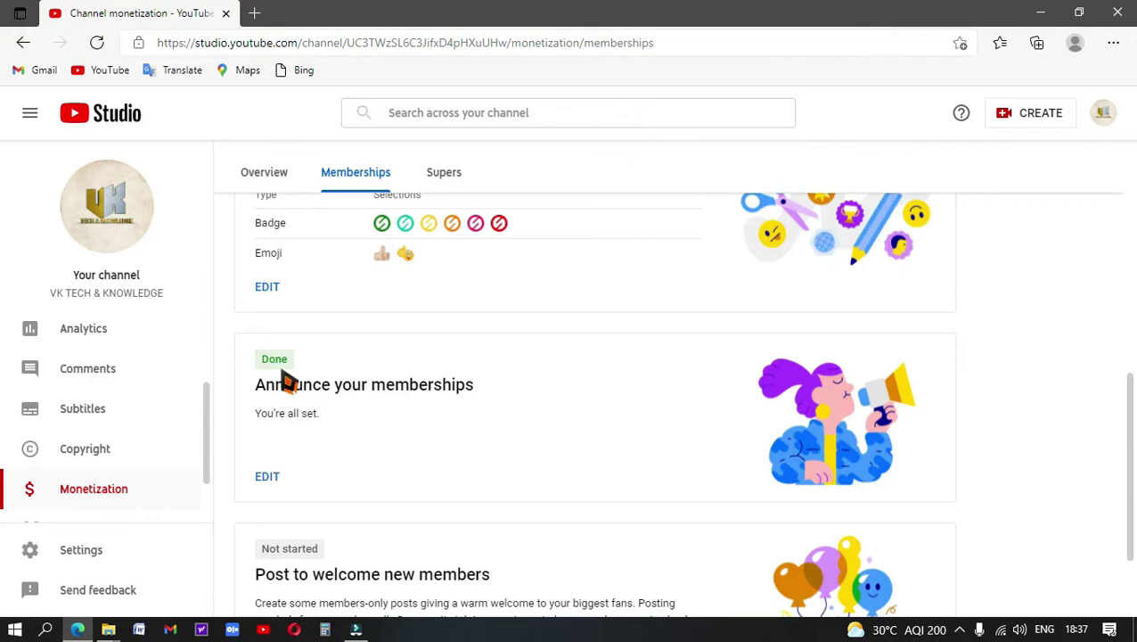
scroll(282, 386, up, 1)
scroll(287, 437, down, 2)
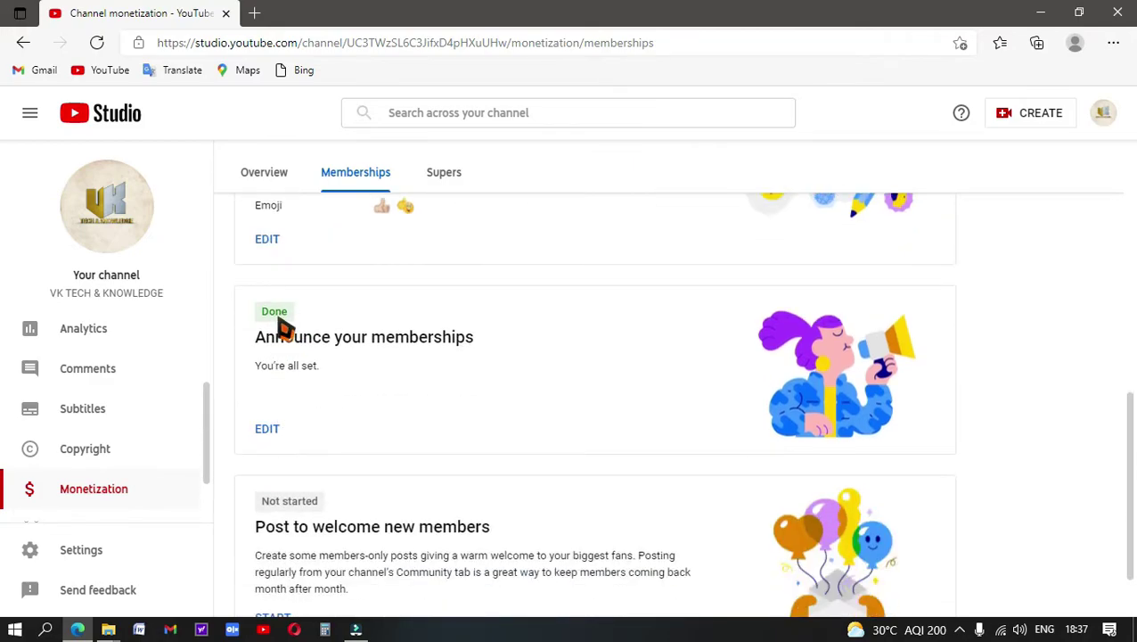
scroll(284, 330, up, 1)
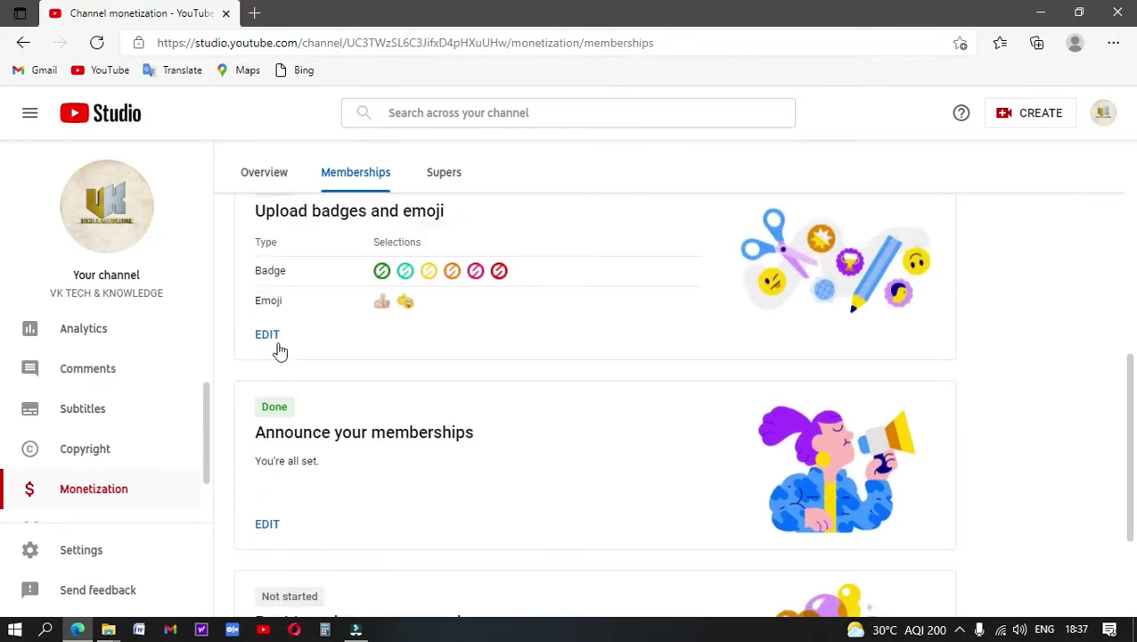
Open the "Announce your memberships" guidance, read through its promotion ideas, and mark it as done
click(268, 526)
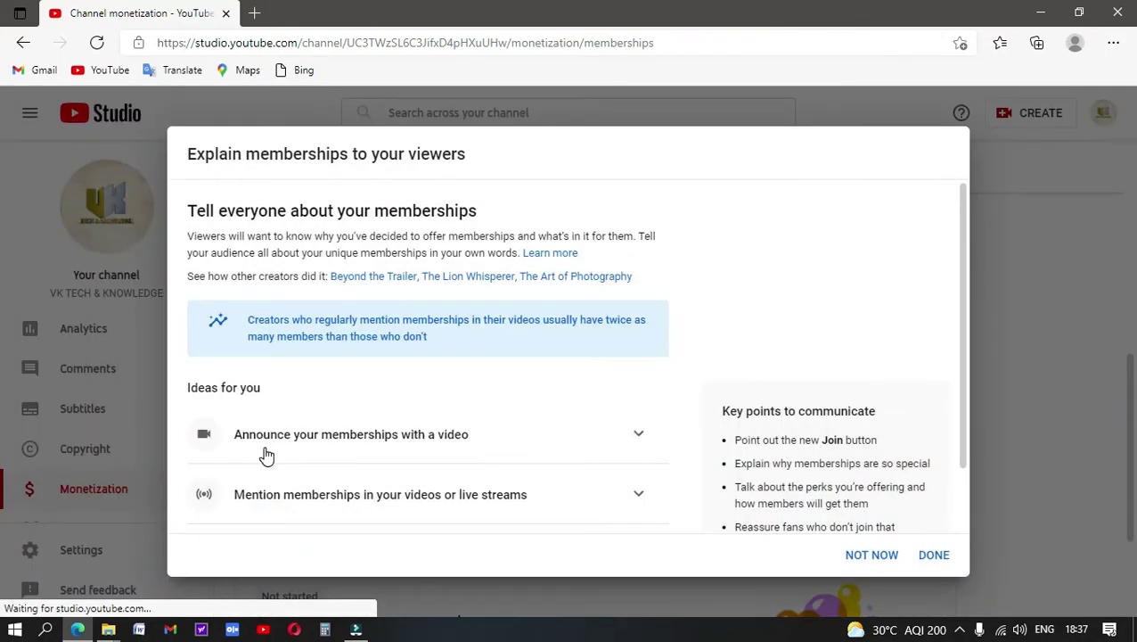
scroll(606, 478, down, 1)
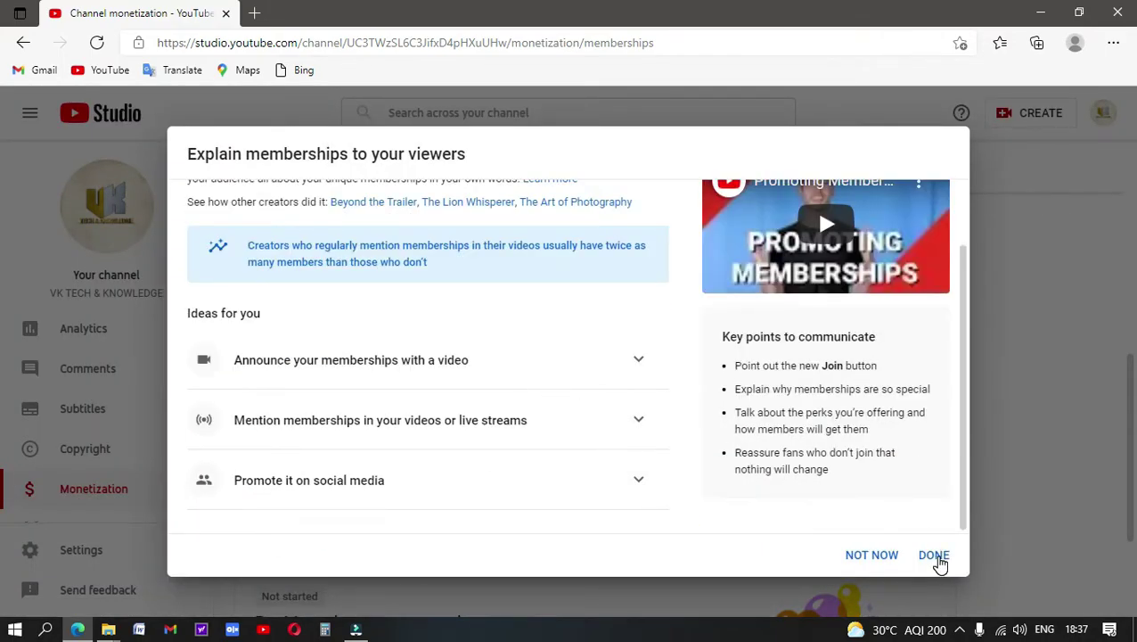
click(934, 556)
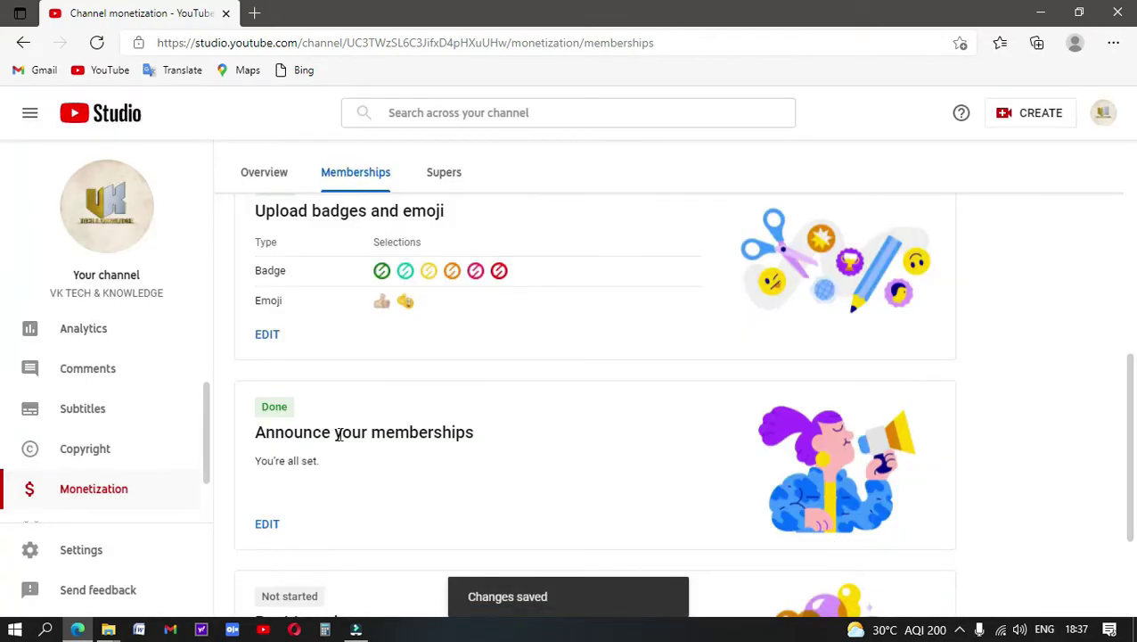
Start the "Post to welcome new members" task and proceed to creating a members-only Community post
scroll(339, 426, down, 2)
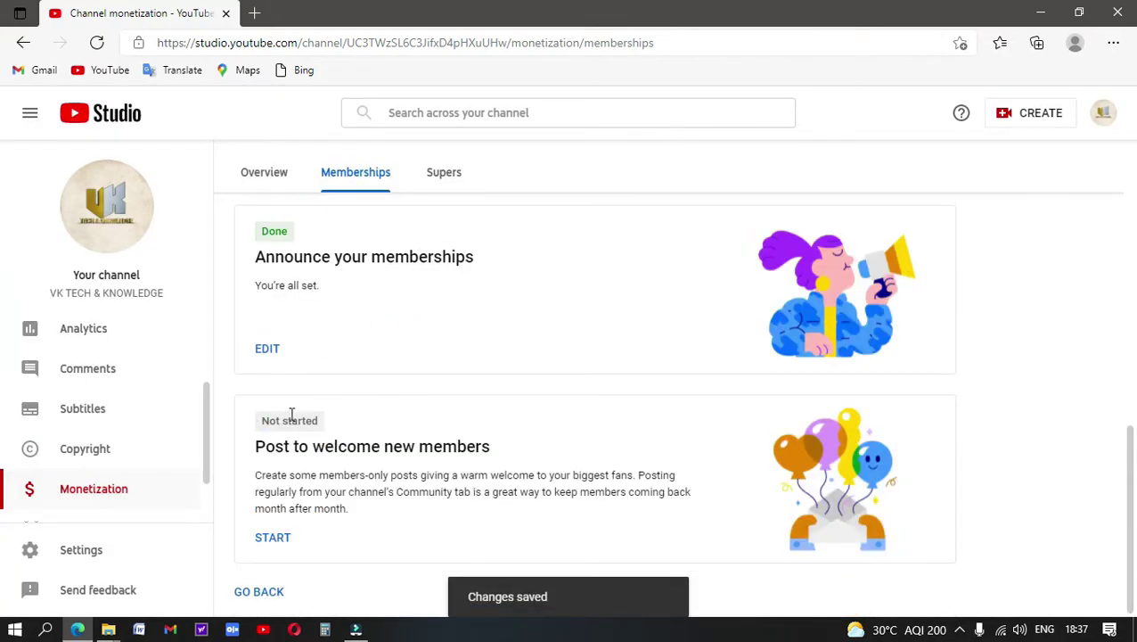
click(272, 538)
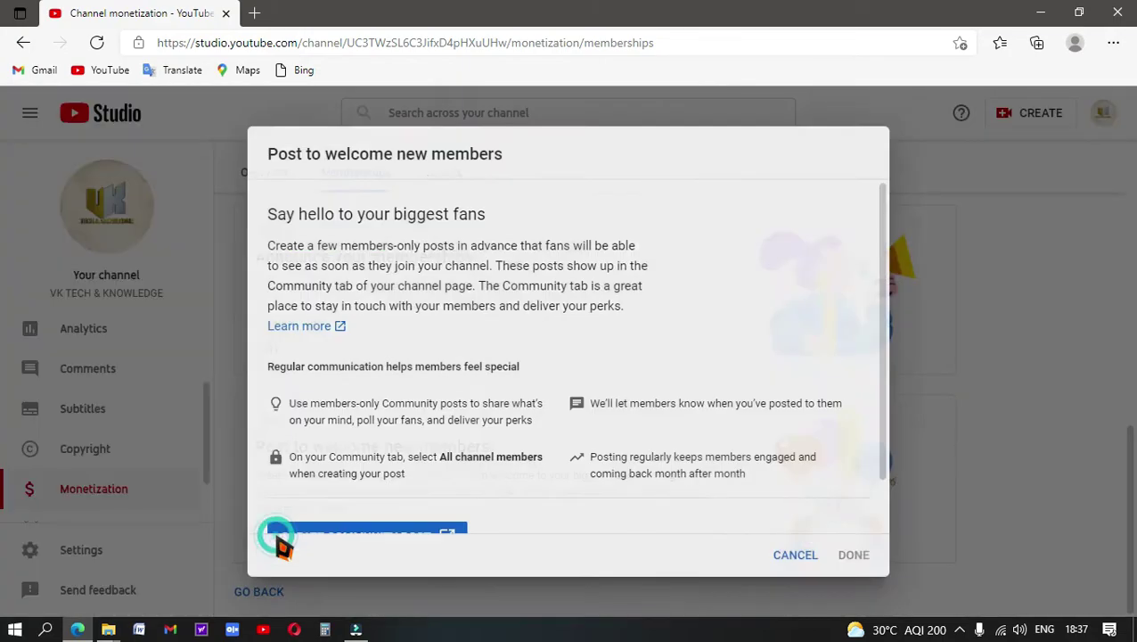
scroll(396, 399, down, 1)
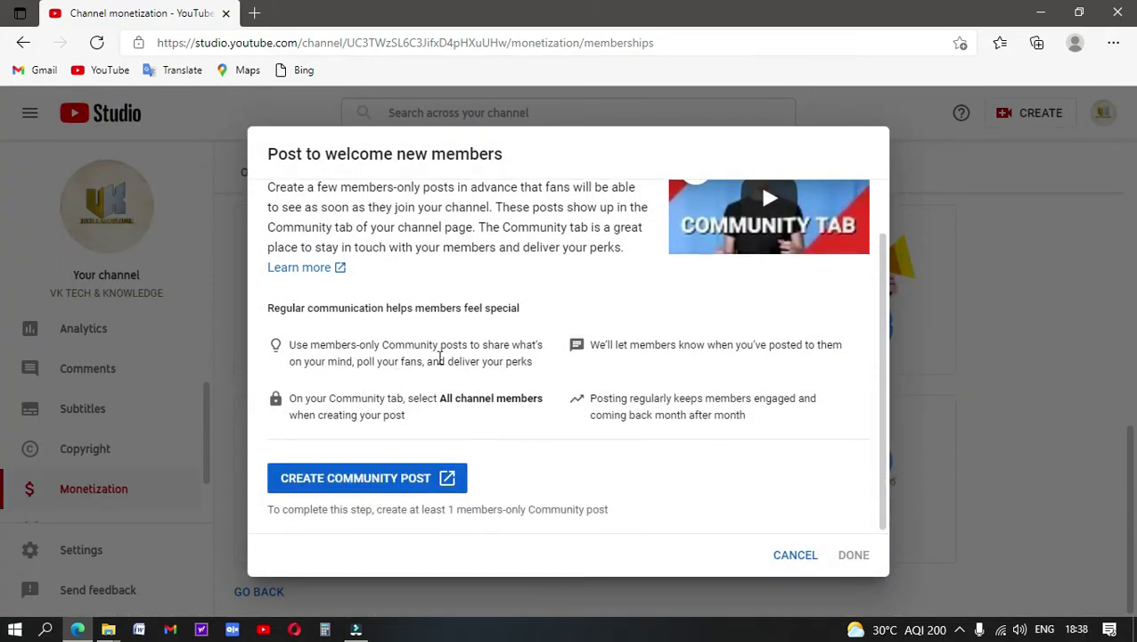
click(423, 484)
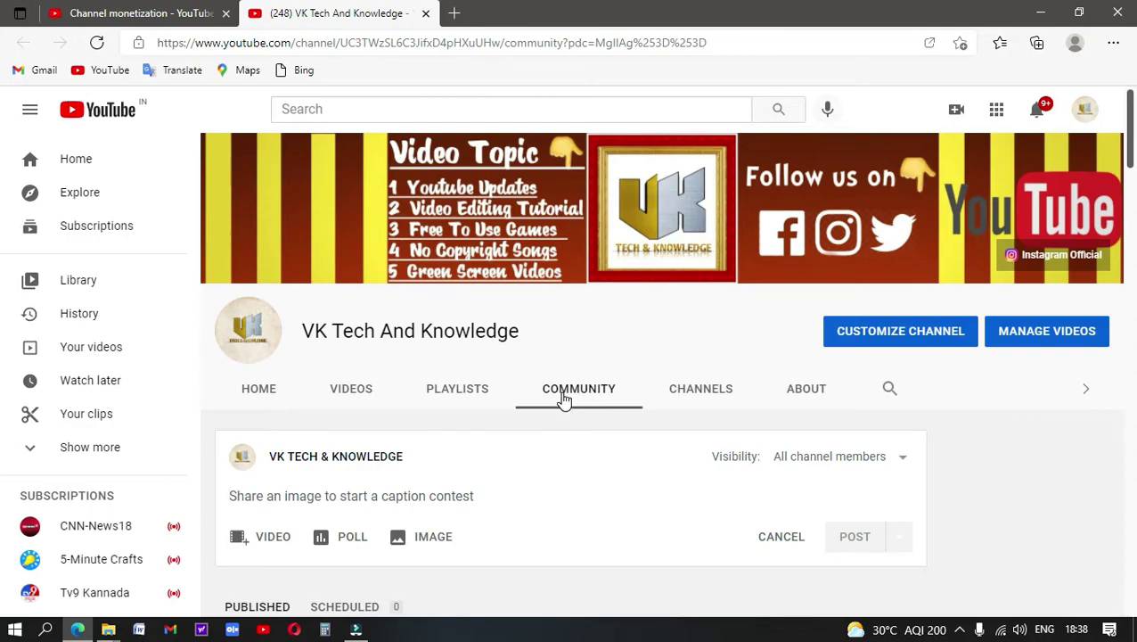
Attach the premium membership welcome image "20210809_175315" to the Community post and publish it to all channel members
scroll(564, 401, down, 1)
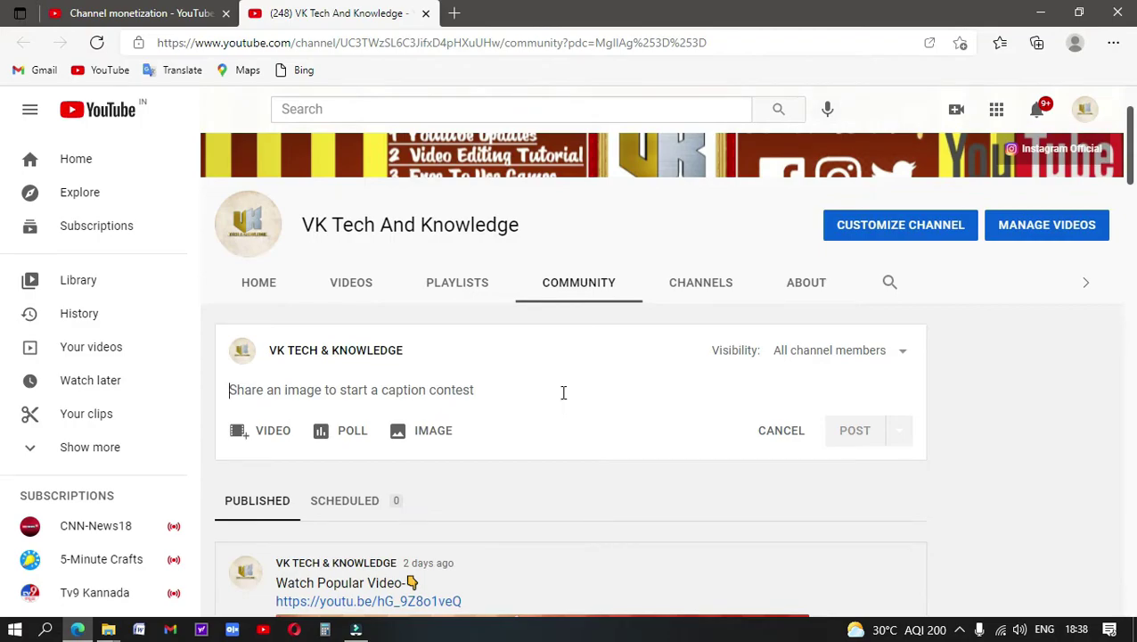
scroll(561, 399, down, 1)
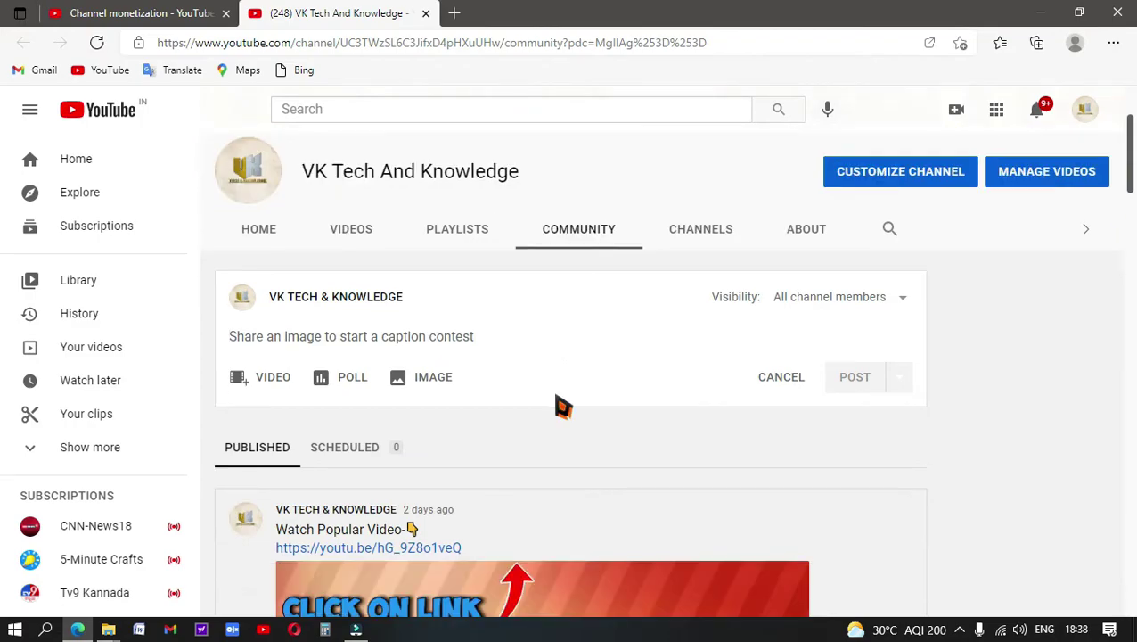
click(399, 382)
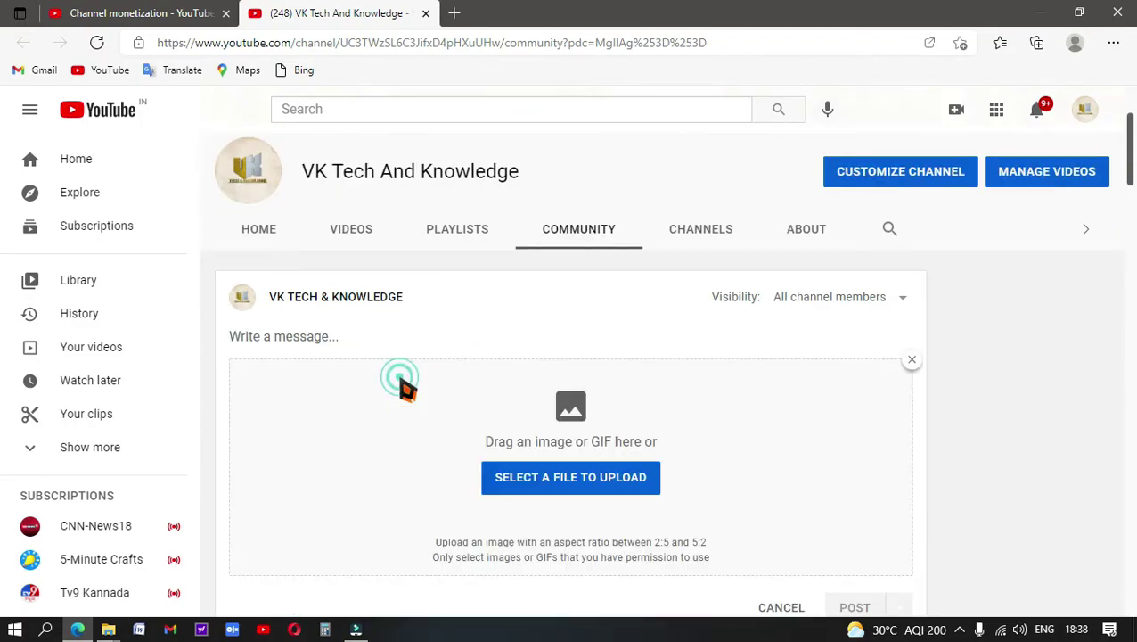
click(595, 480)
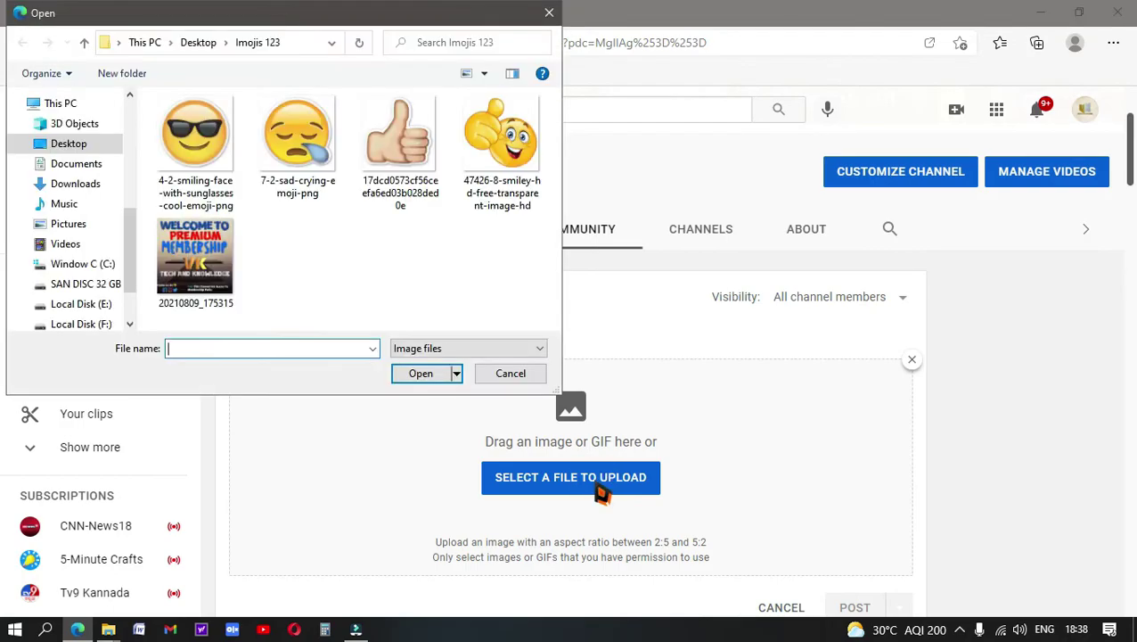
double_click(204, 267)
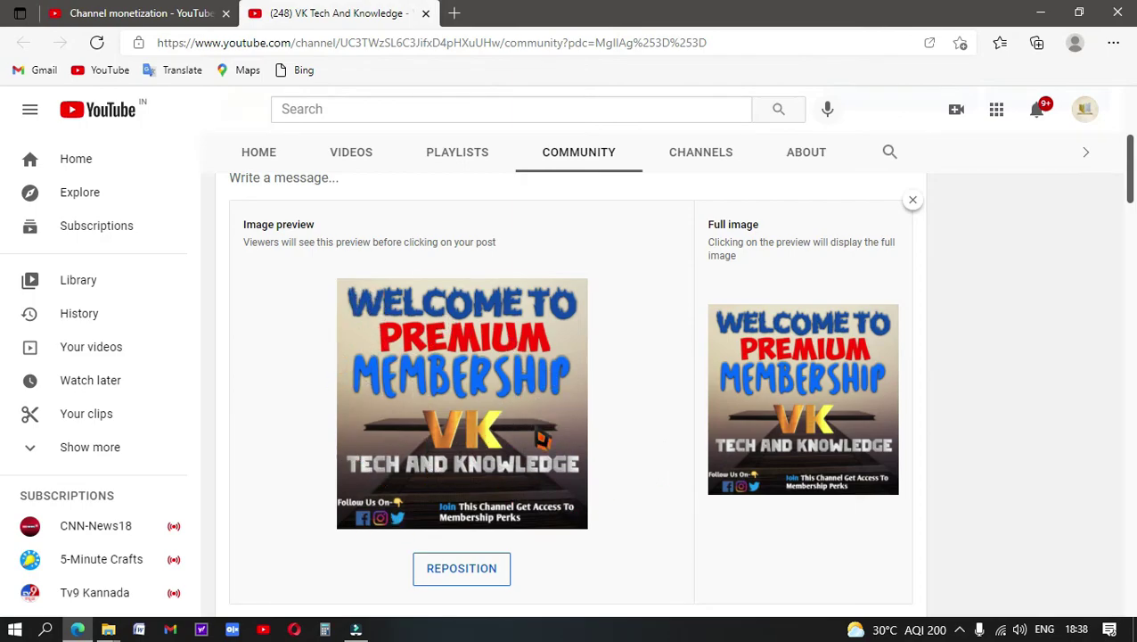
scroll(560, 418, down, 2)
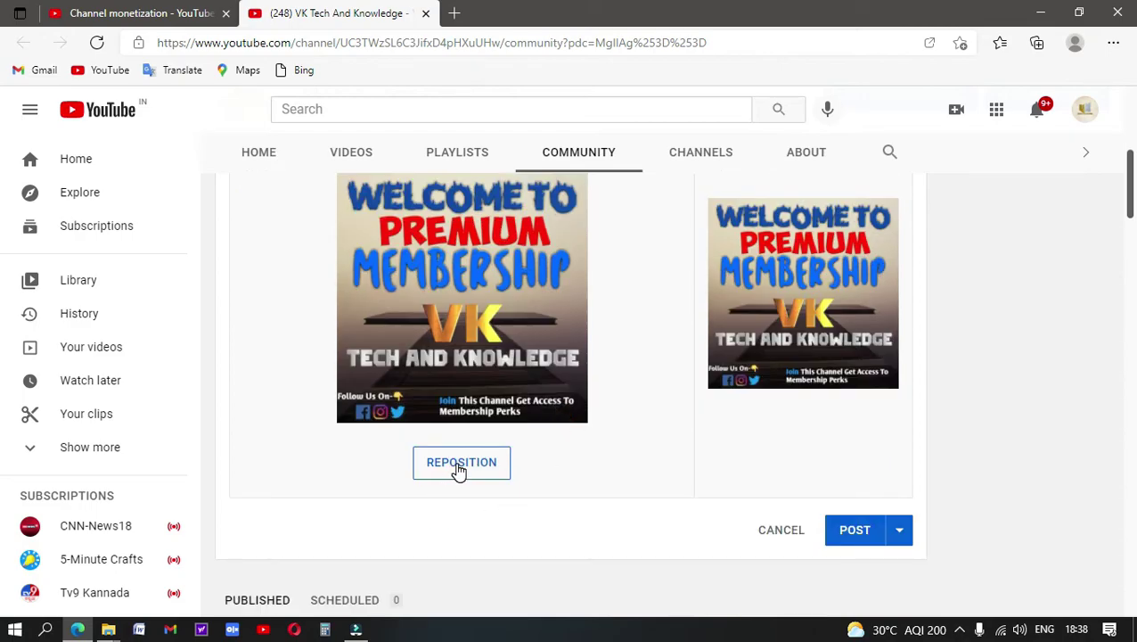
click(837, 540)
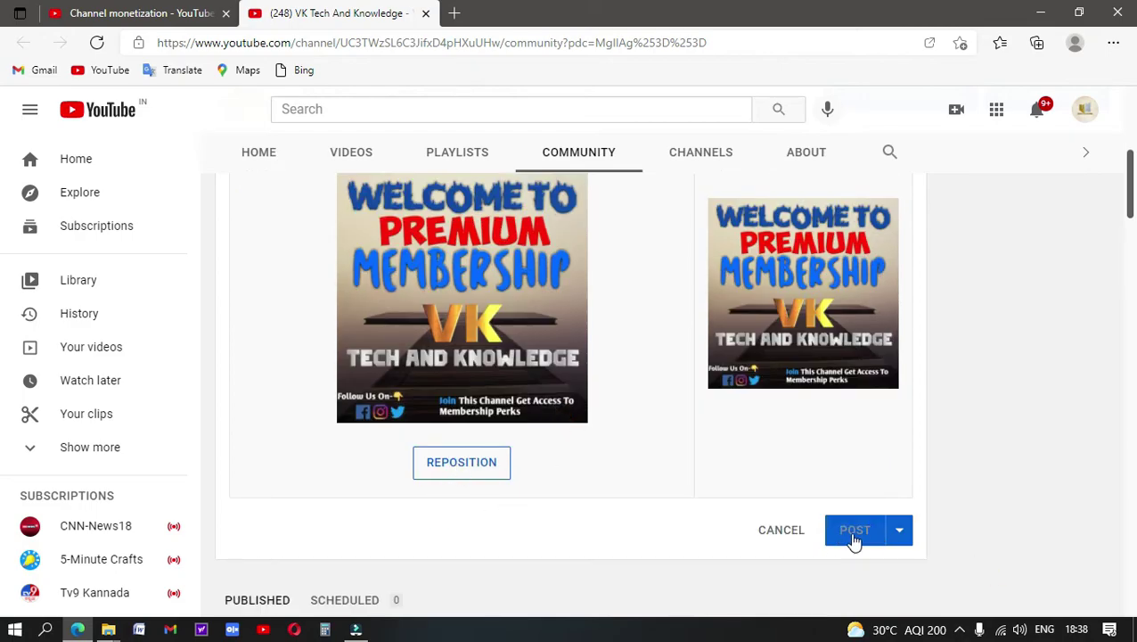